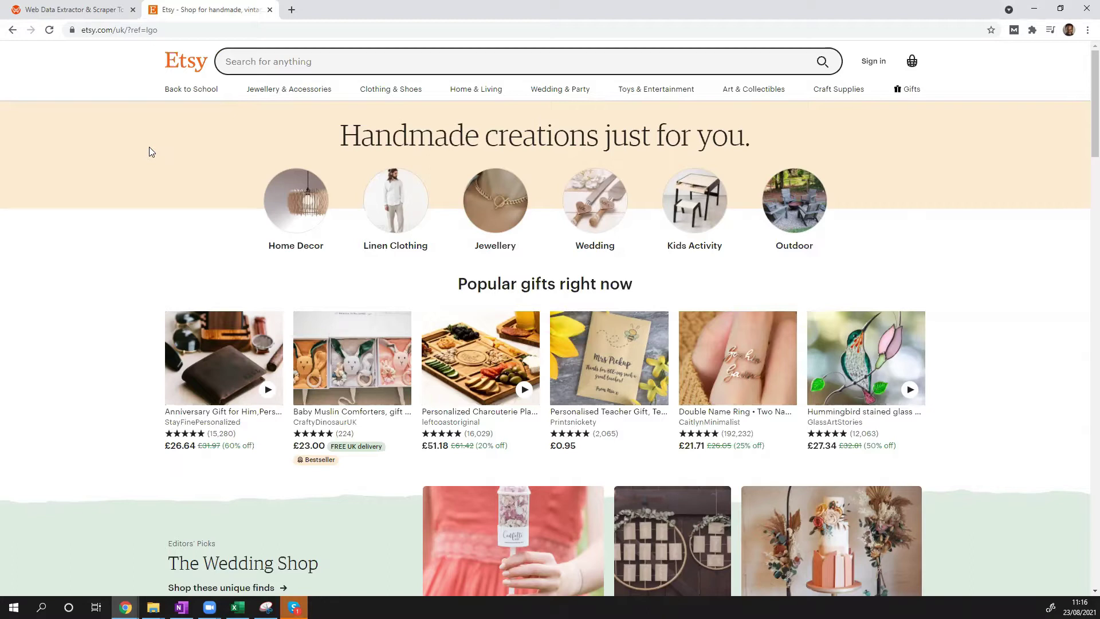
On WebAutomation.io, search the Extractor Marketplace keywords for 'etsy'
{"action": "left_click", "coordinate": [67, 12]}
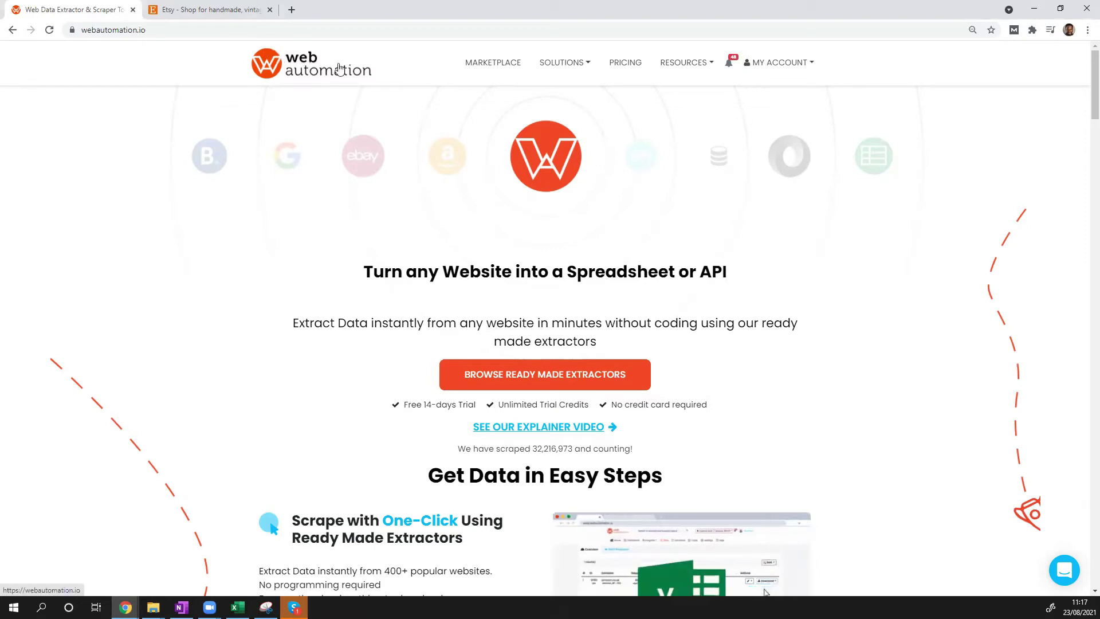
{"action": "left_click", "coordinate": [488, 69]}
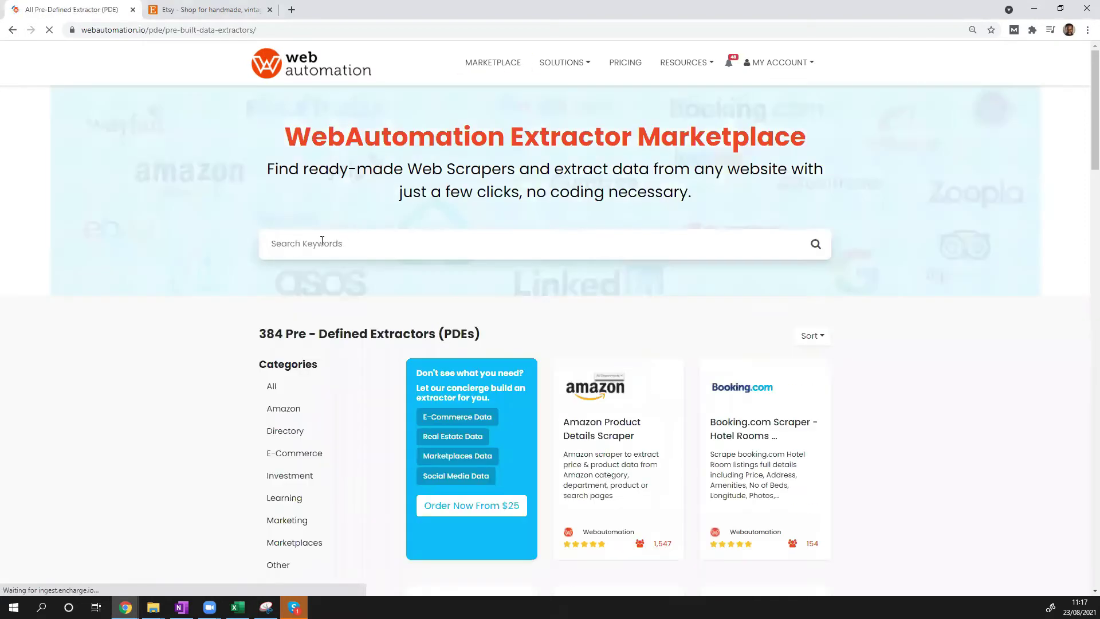
{"action": "left_click", "coordinate": [323, 241]}
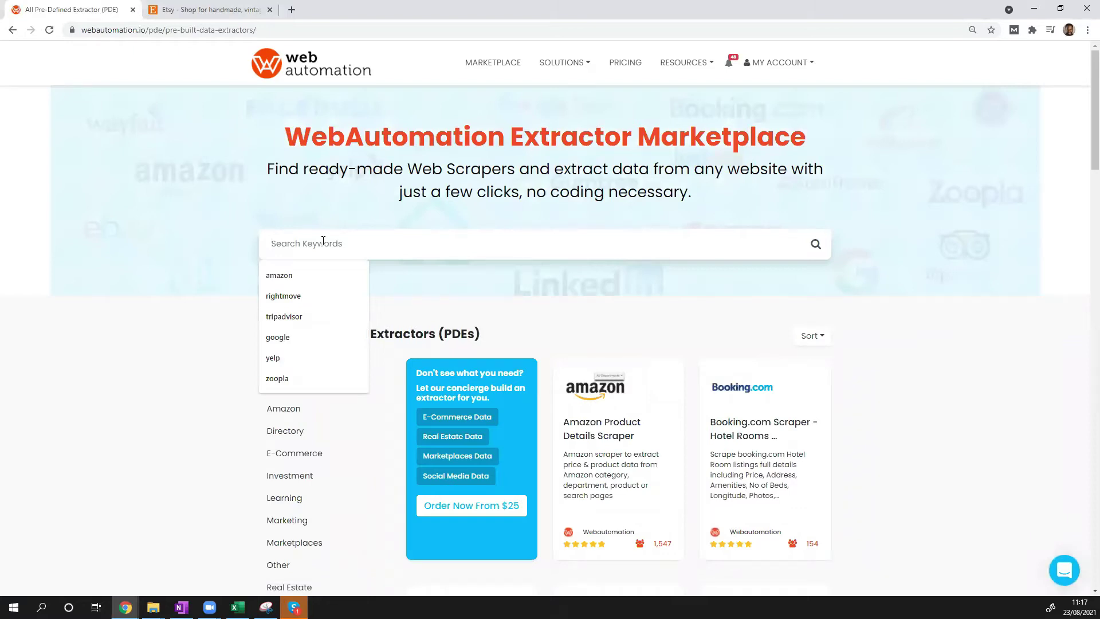
{"action": "type", "text": "ets"}
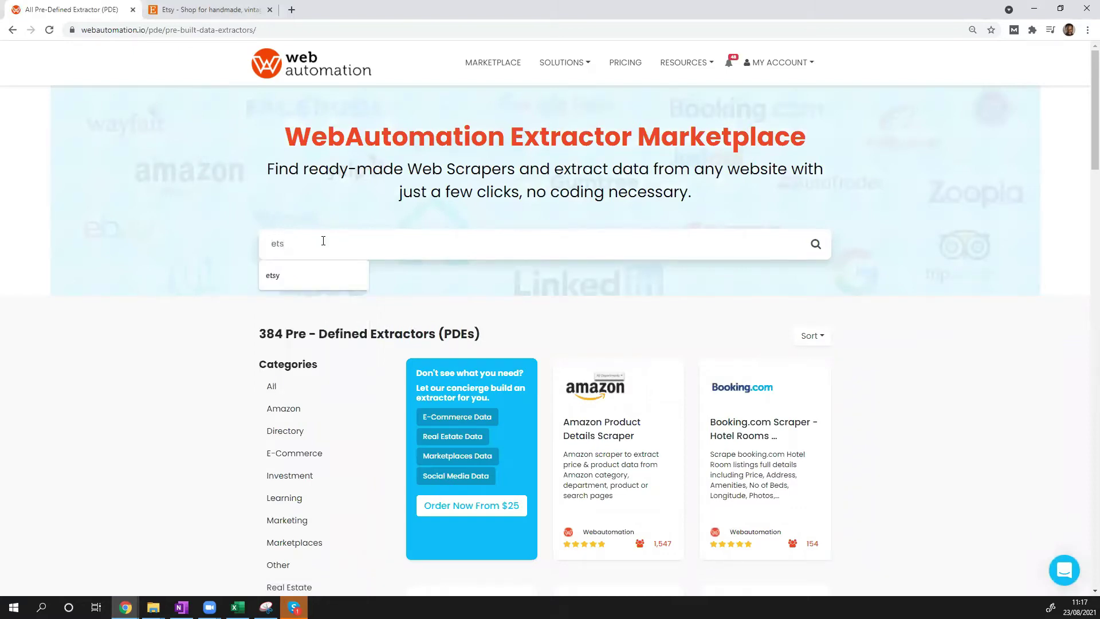
{"action": "type", "text": "y"}
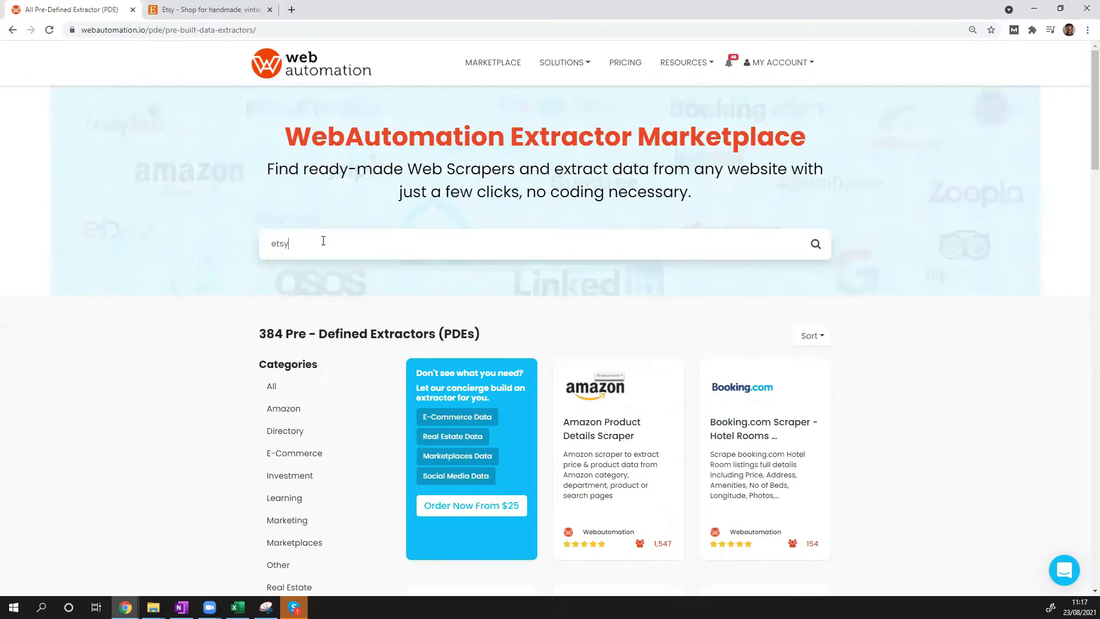
{"action": "key", "text": "Return"}
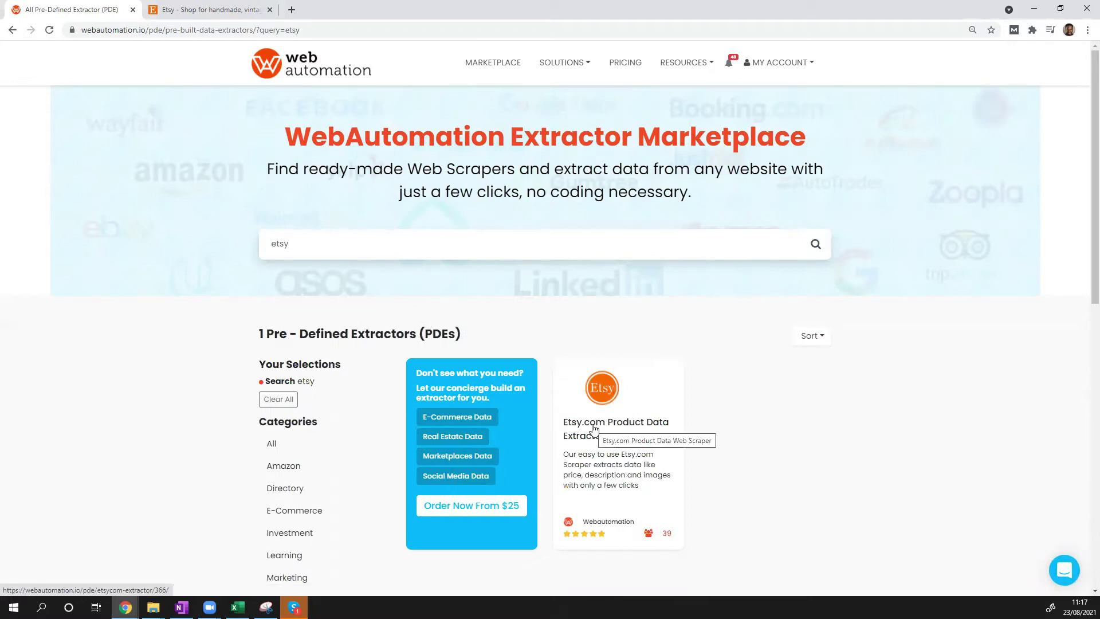
Open the Etsy.com Product Data Web Scraper page and review its data fields and sample output
{"action": "left_click", "coordinate": [595, 429]}
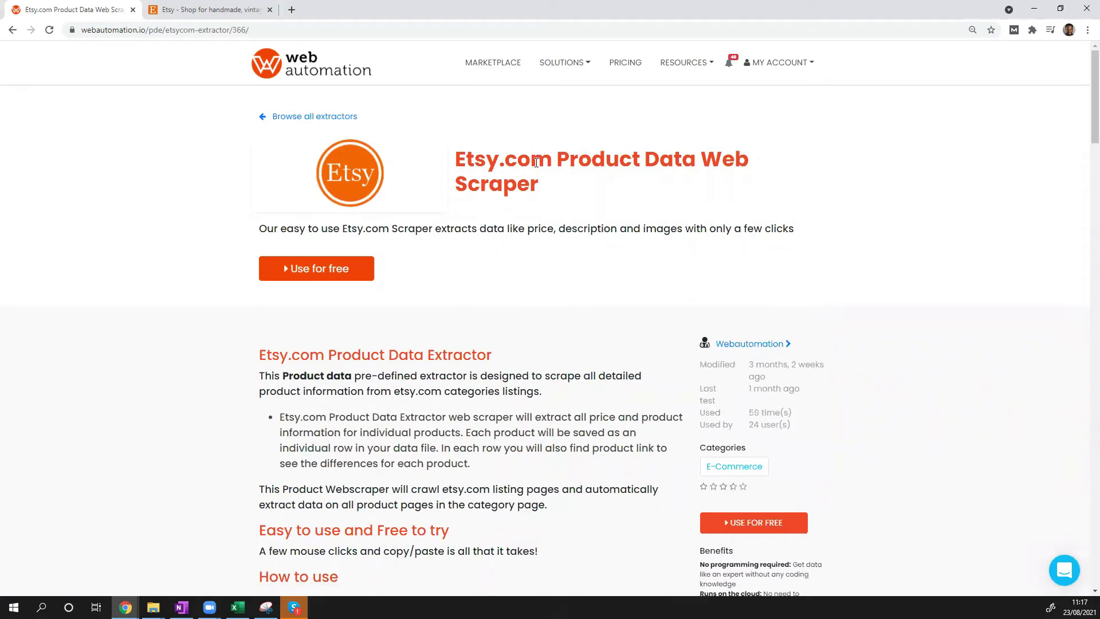
{"action": "scroll", "coordinate": [496, 245], "scroll_direction": "down", "scroll_amount": 4}
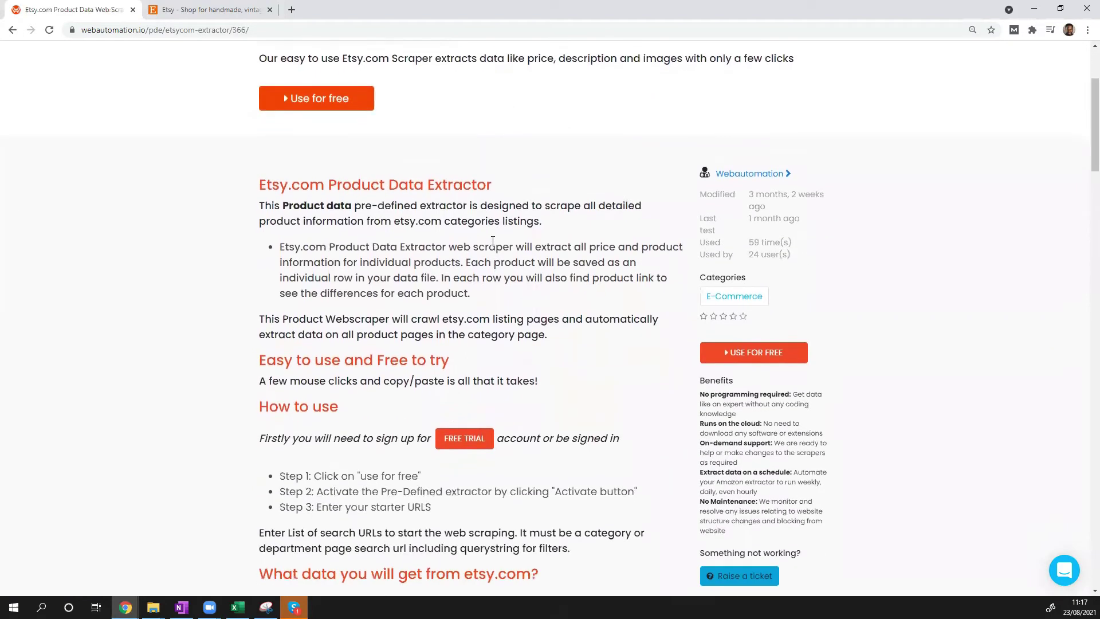
{"action": "scroll", "coordinate": [493, 241], "scroll_direction": "down", "scroll_amount": 5}
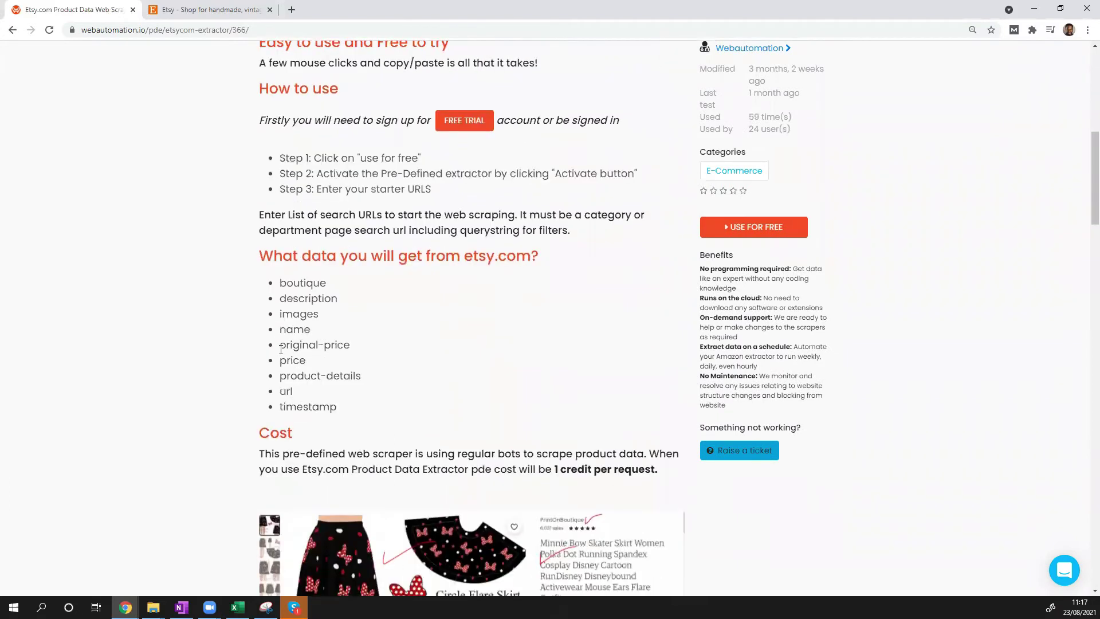
{"action": "scroll", "coordinate": [289, 358], "scroll_direction": "down", "scroll_amount": 9}
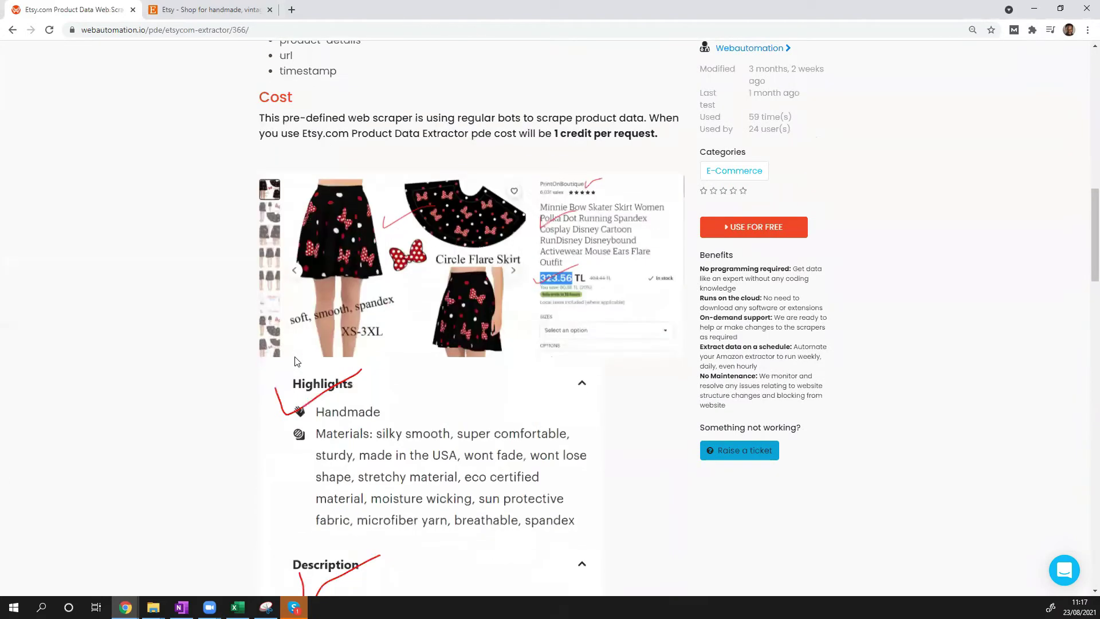
{"action": "scroll", "coordinate": [295, 361], "scroll_direction": "down", "scroll_amount": 6}
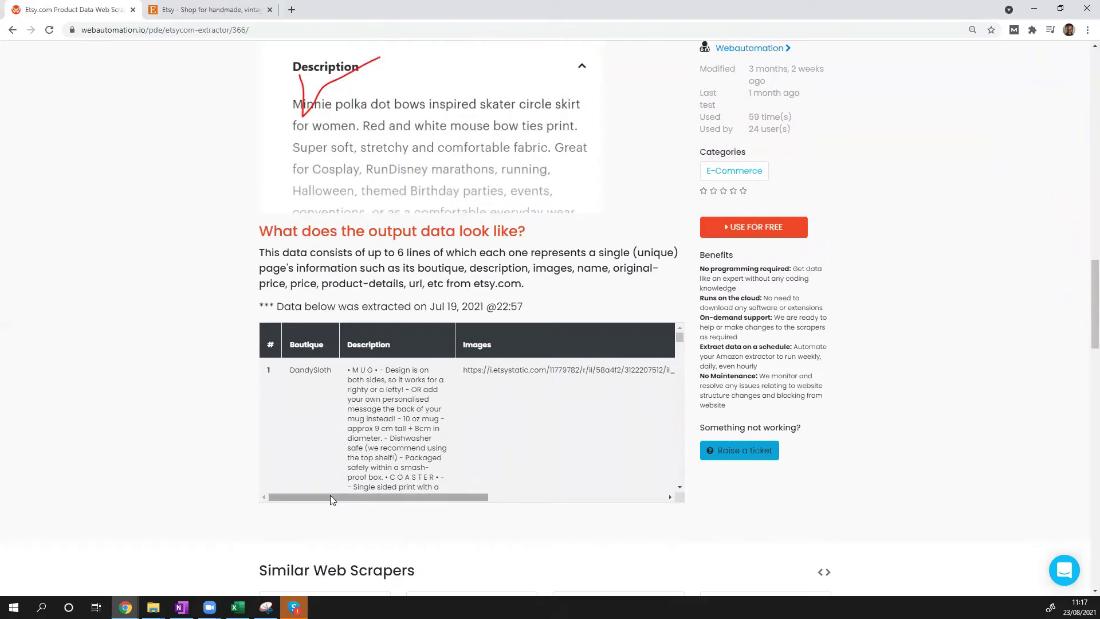
{"action": "mouse_move", "coordinate": [330, 495]}
{"action": "left_mouse_down"}
{"action": "mouse_move", "coordinate": [522, 494]}
{"action": "mouse_move", "coordinate": [310, 491]}
{"action": "left_mouse_up"}
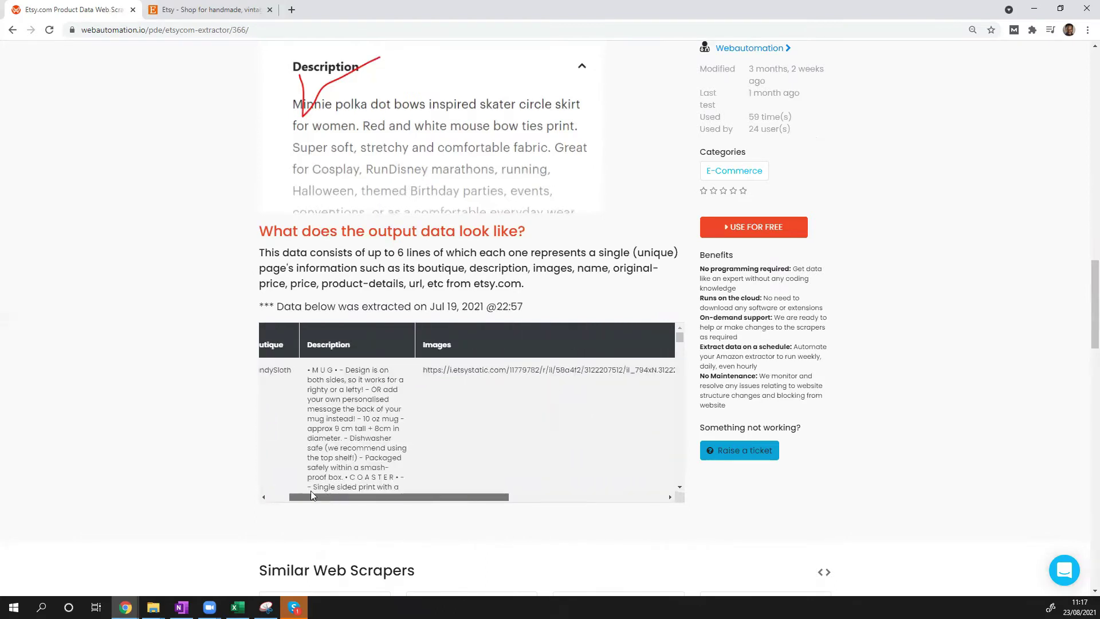
{"action": "scroll", "coordinate": [327, 450], "scroll_direction": "up", "scroll_amount": 20}
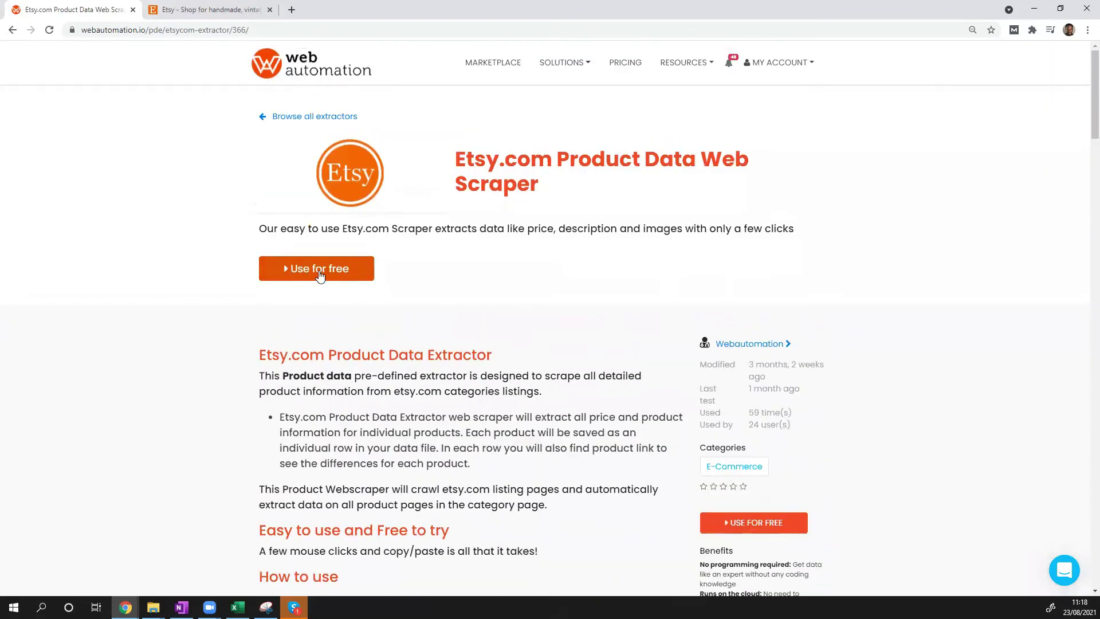
Use the Etsy extractor for free and activate a new copy of it
{"action": "left_click", "coordinate": [320, 275]}
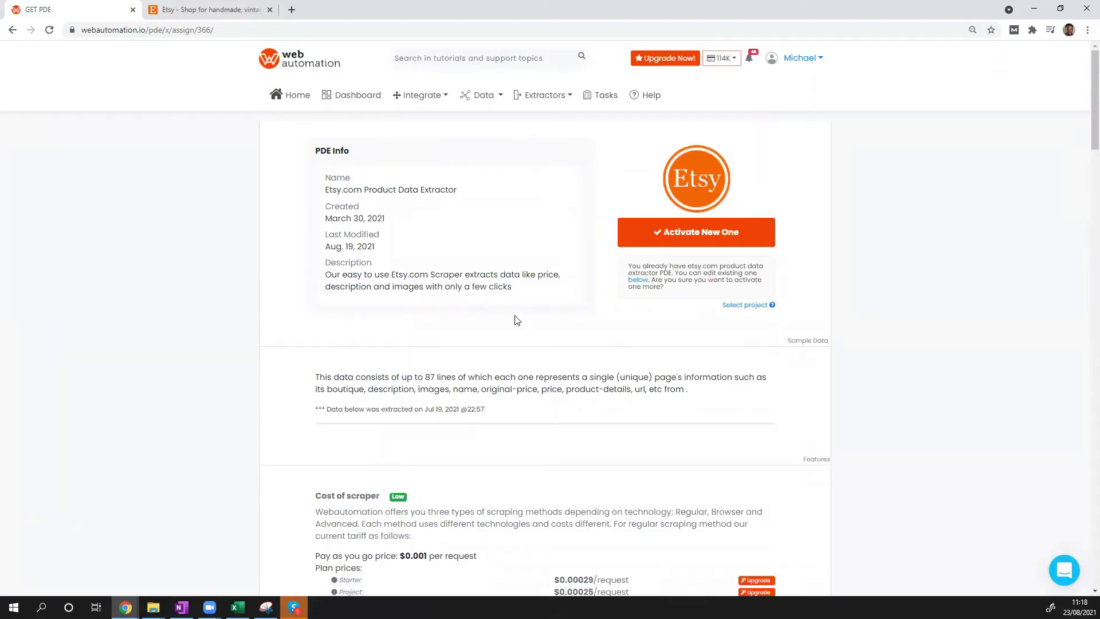
{"action": "left_click", "coordinate": [694, 238]}
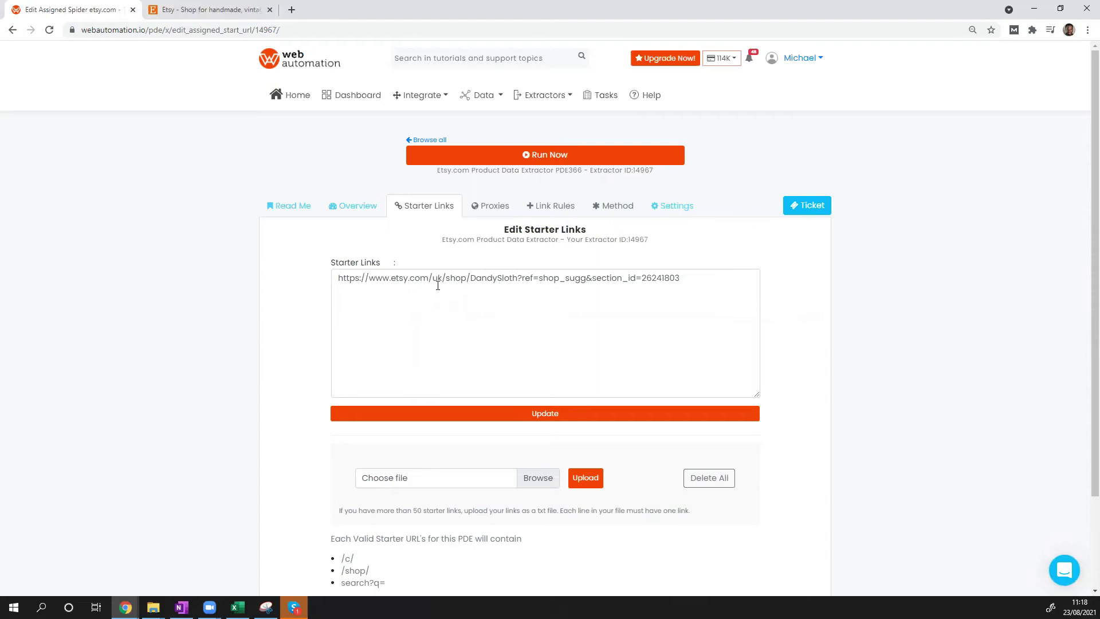
Back on Etsy, search for 'leather bag women'
{"action": "left_click", "coordinate": [205, 17]}
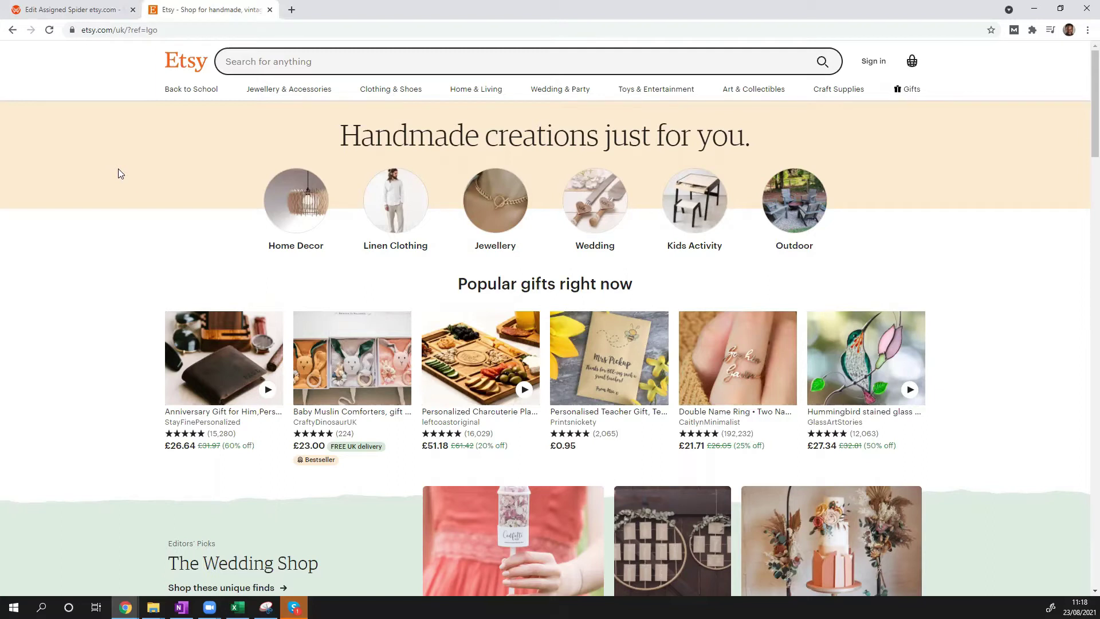
{"action": "left_click", "coordinate": [278, 62]}
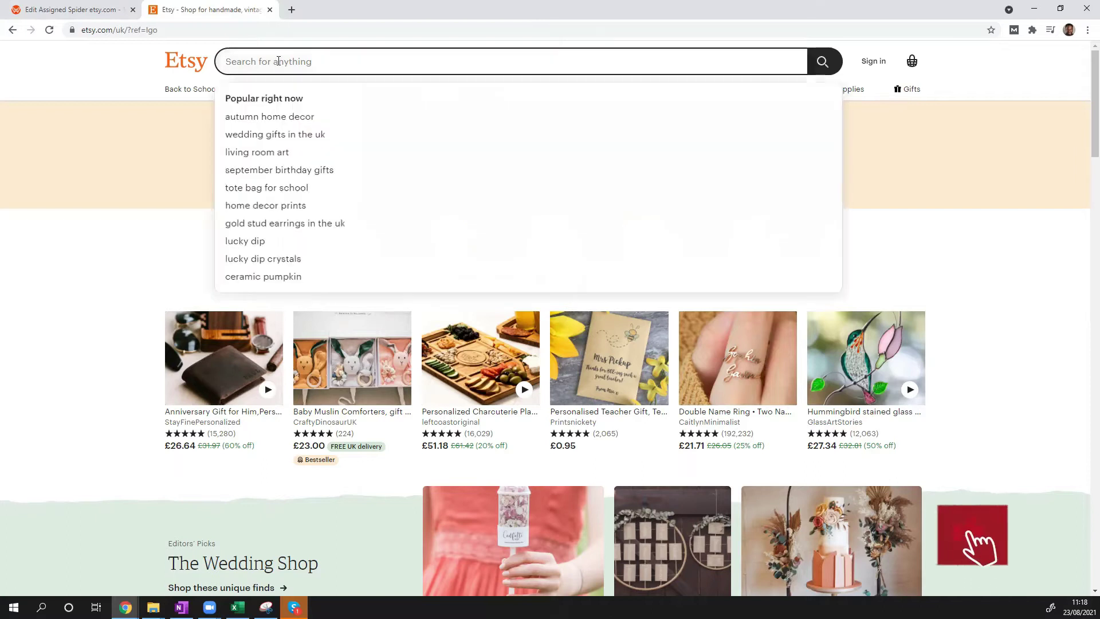
{"action": "type", "text": "leather b"}
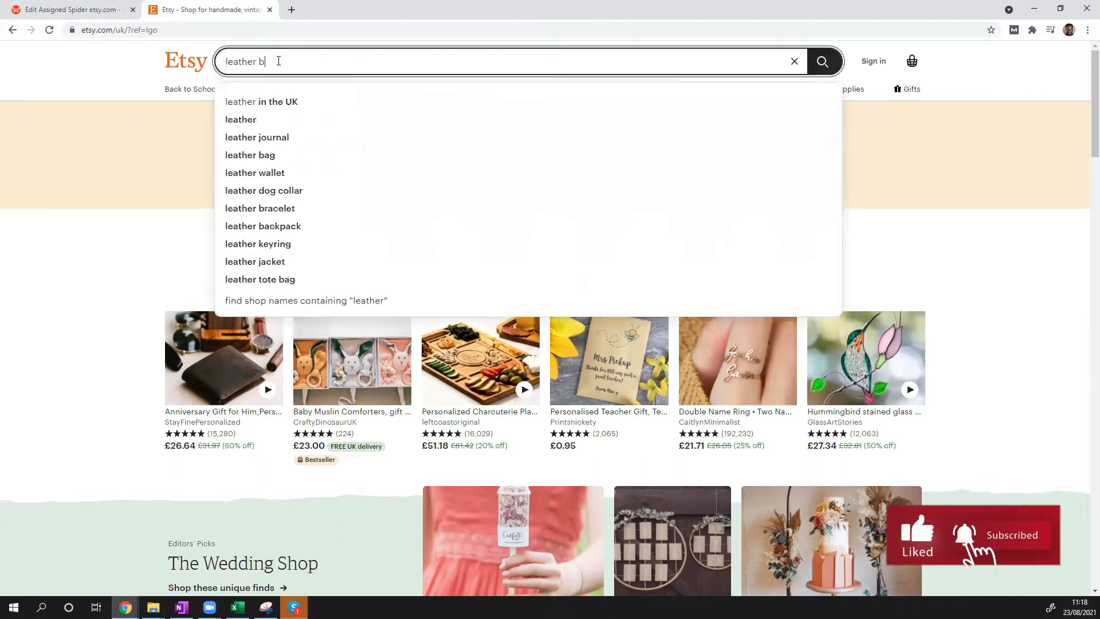
{"action": "type", "text": "ag women"}
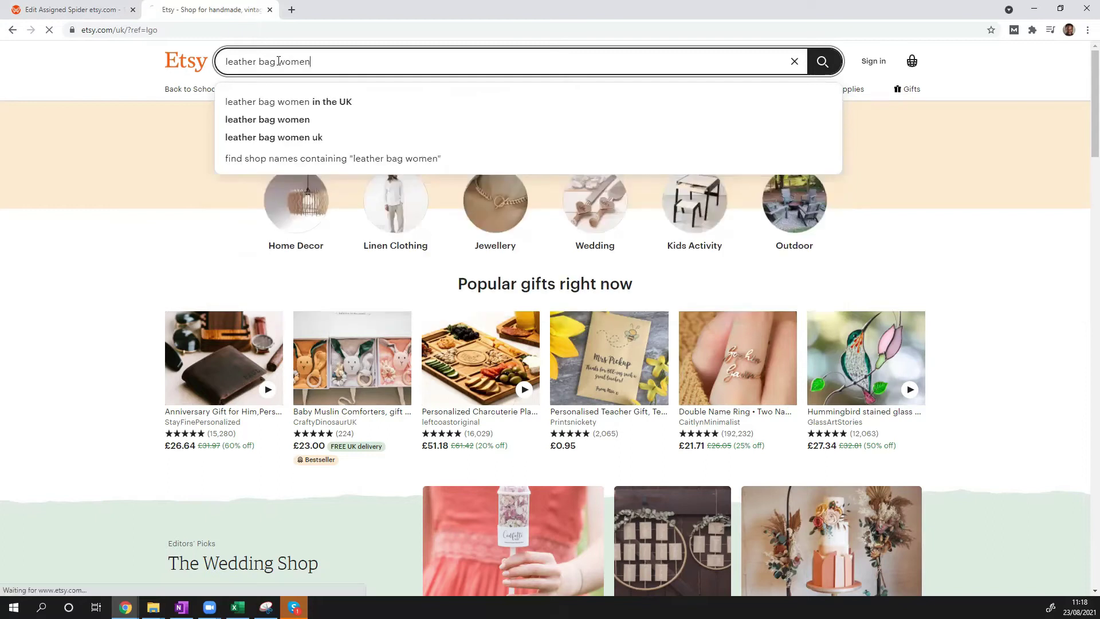
{"action": "key", "text": "Return"}
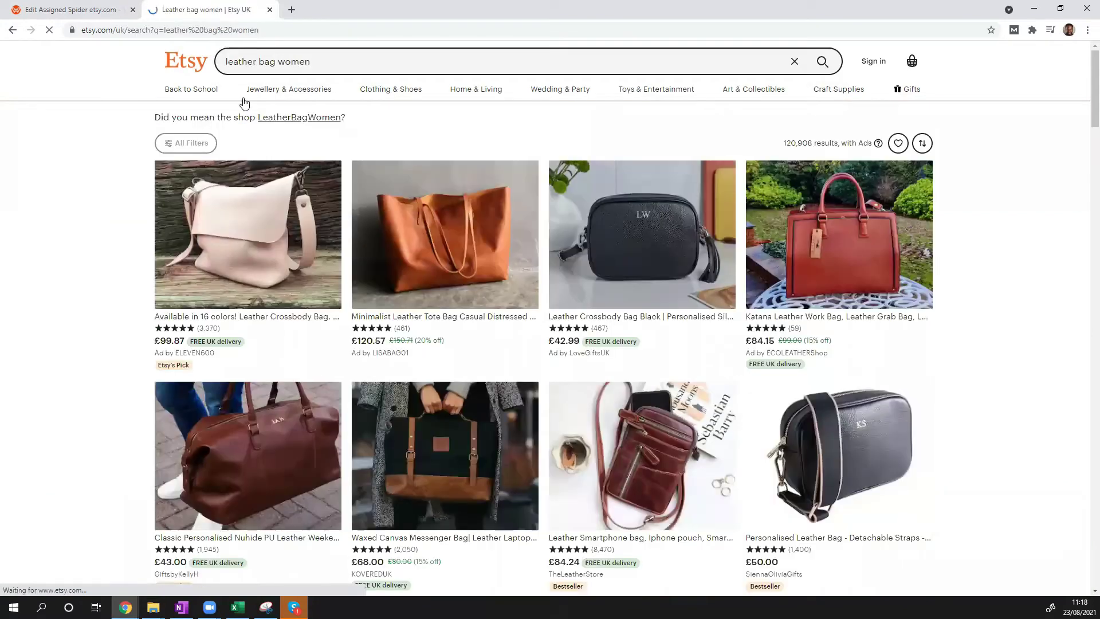
{"action": "mouse_move", "coordinate": [243, 96]}
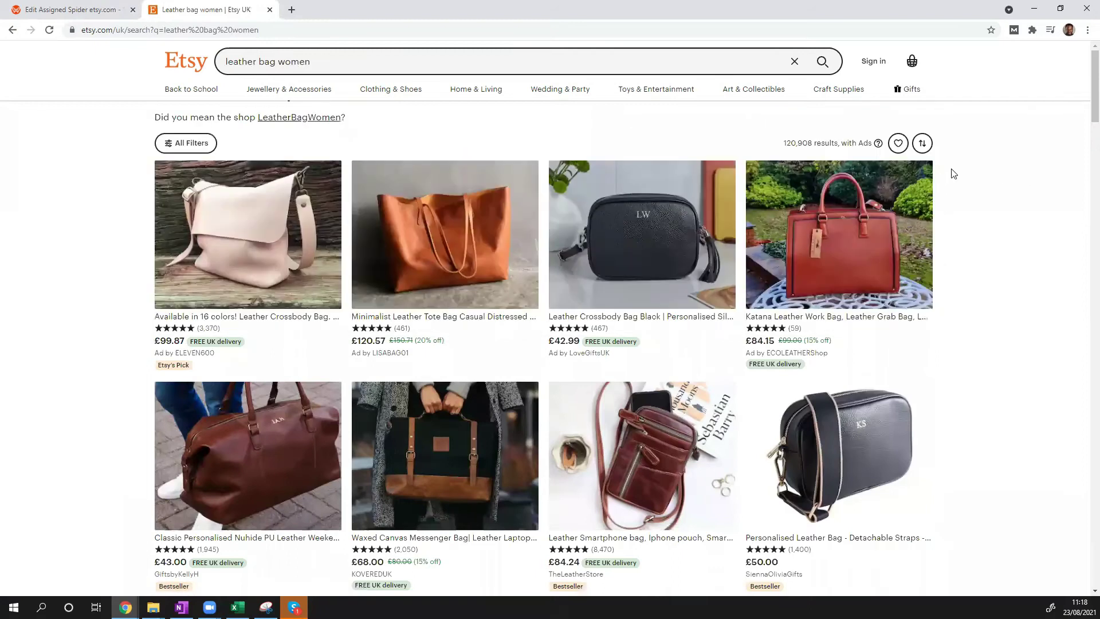
Filter the Etsy results to a custom £50–£53 price range and brown items
{"action": "left_click", "coordinate": [200, 150]}
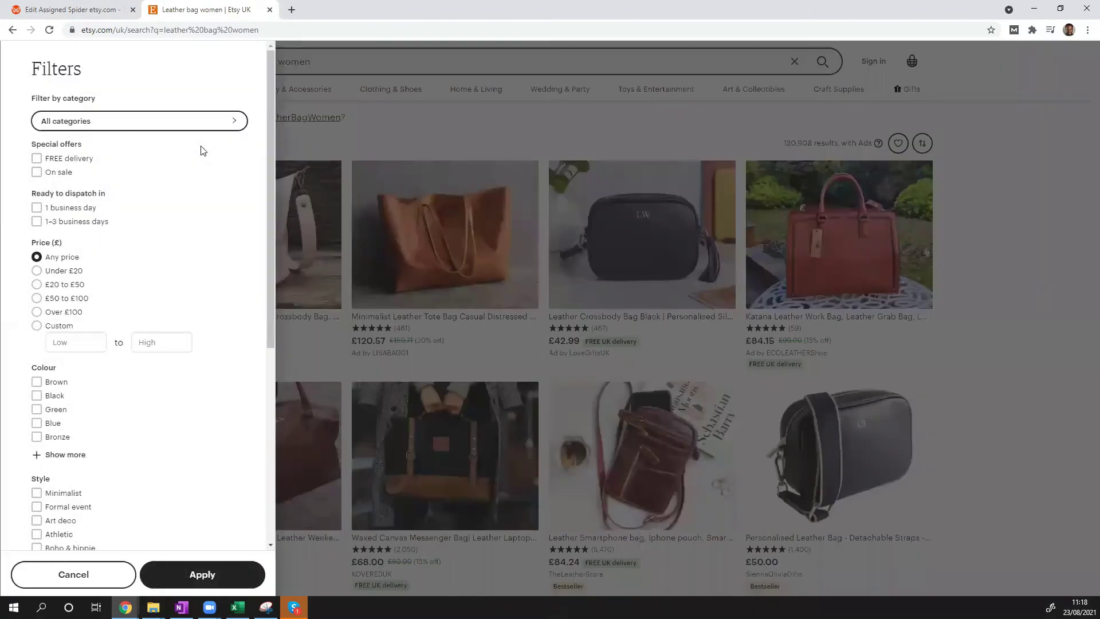
{"action": "left_click", "coordinate": [37, 298]}
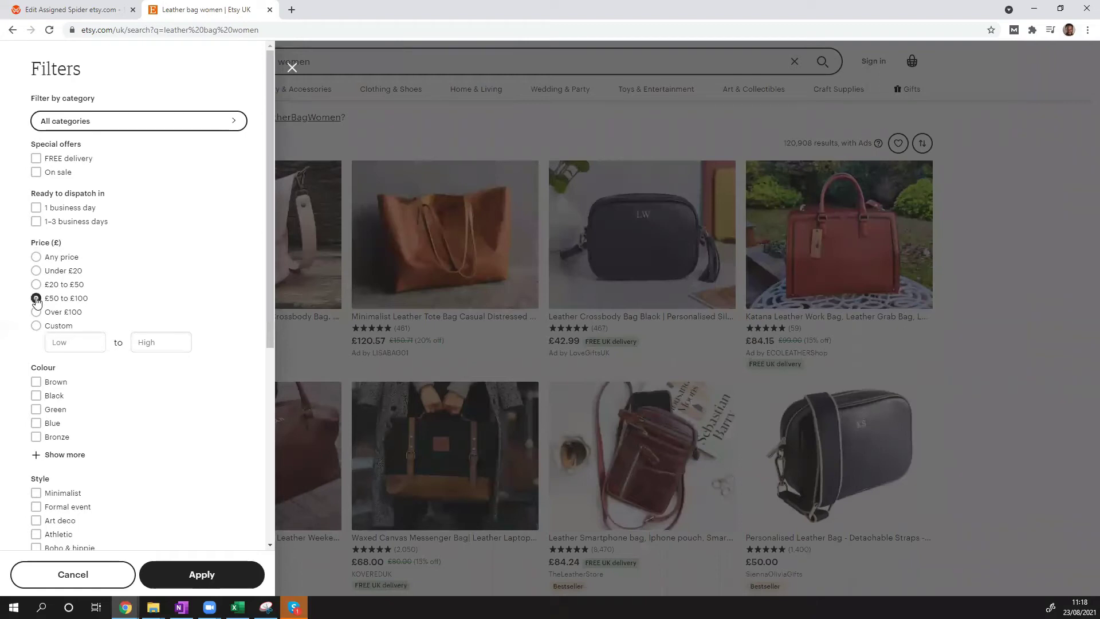
{"action": "left_click", "coordinate": [55, 326]}
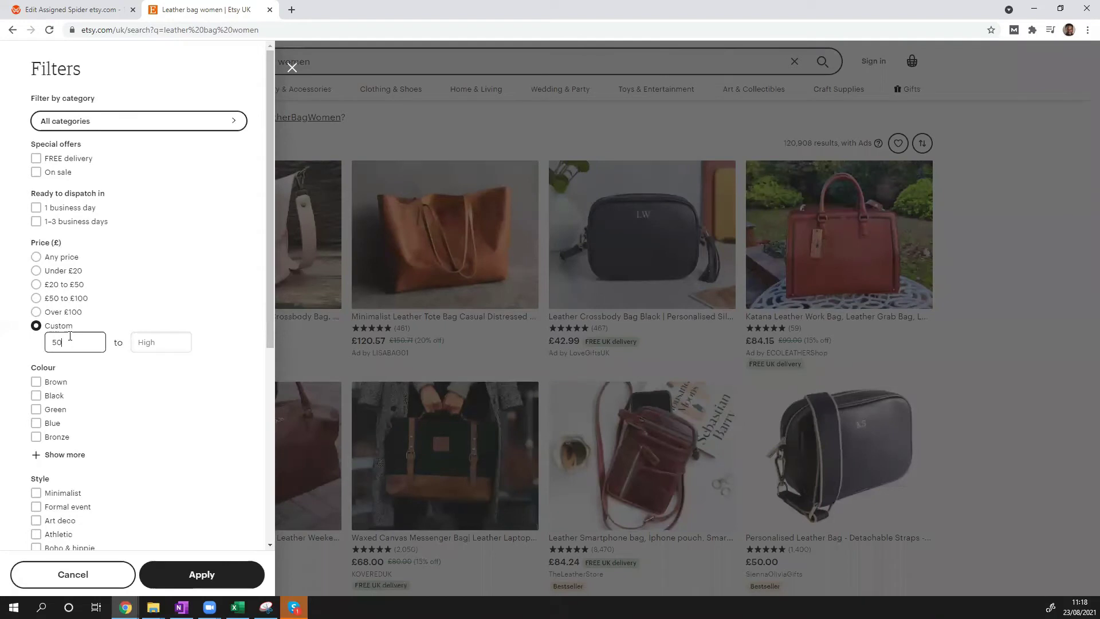
{"action": "left_click", "coordinate": [140, 340]}
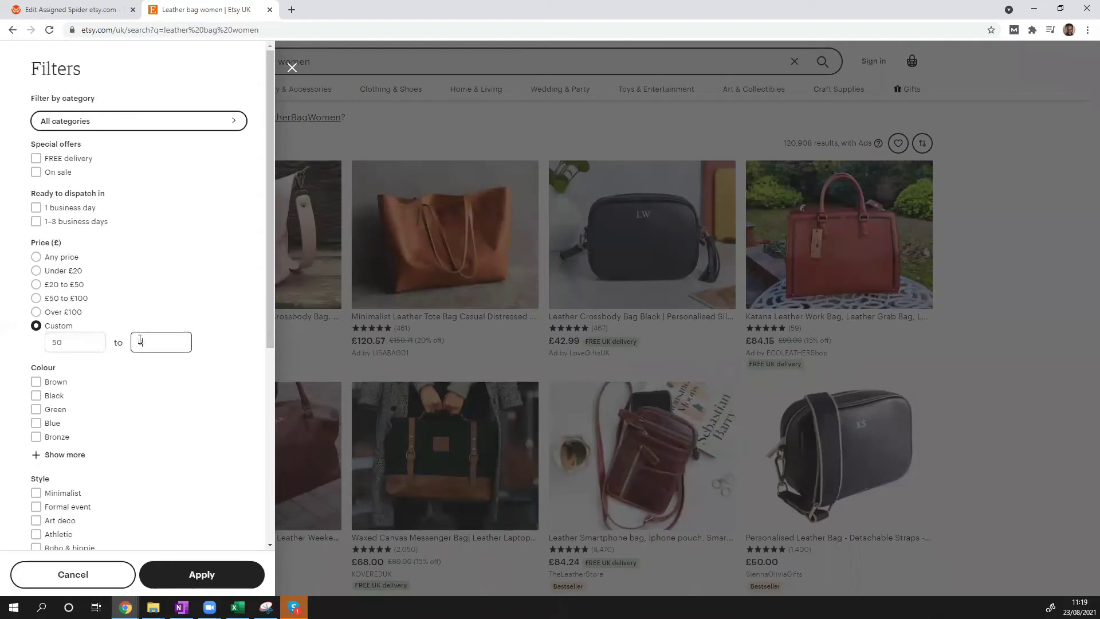
{"action": "left_click", "coordinate": [36, 382]}
{"action": "left_click", "coordinate": [163, 575]}
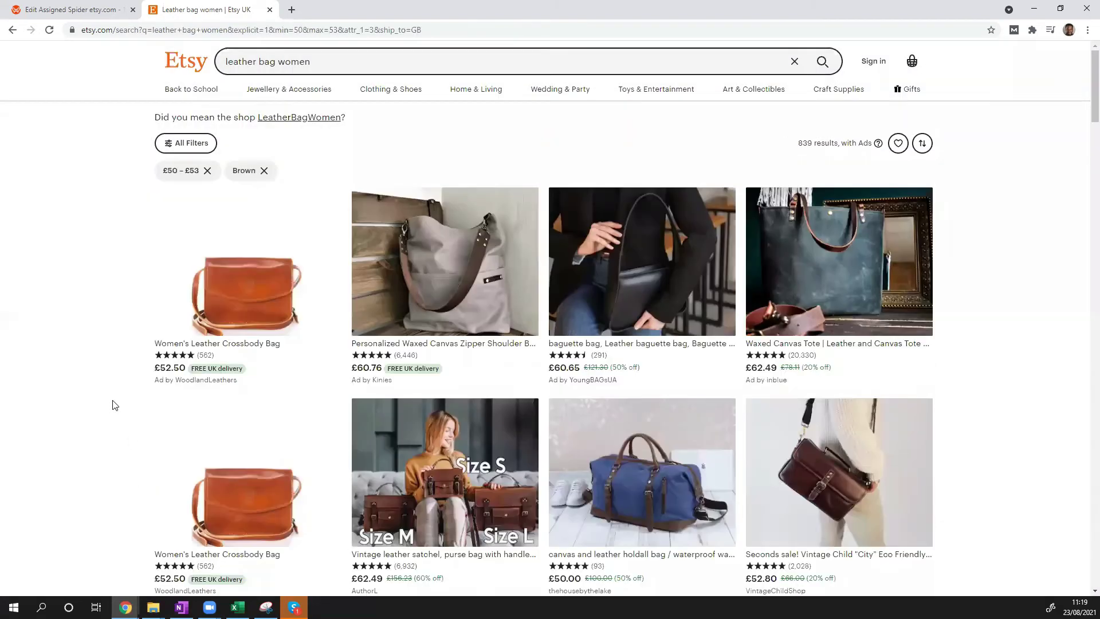
Add a United Kingdom shop location filter to the search results
{"action": "left_click", "coordinate": [193, 147]}
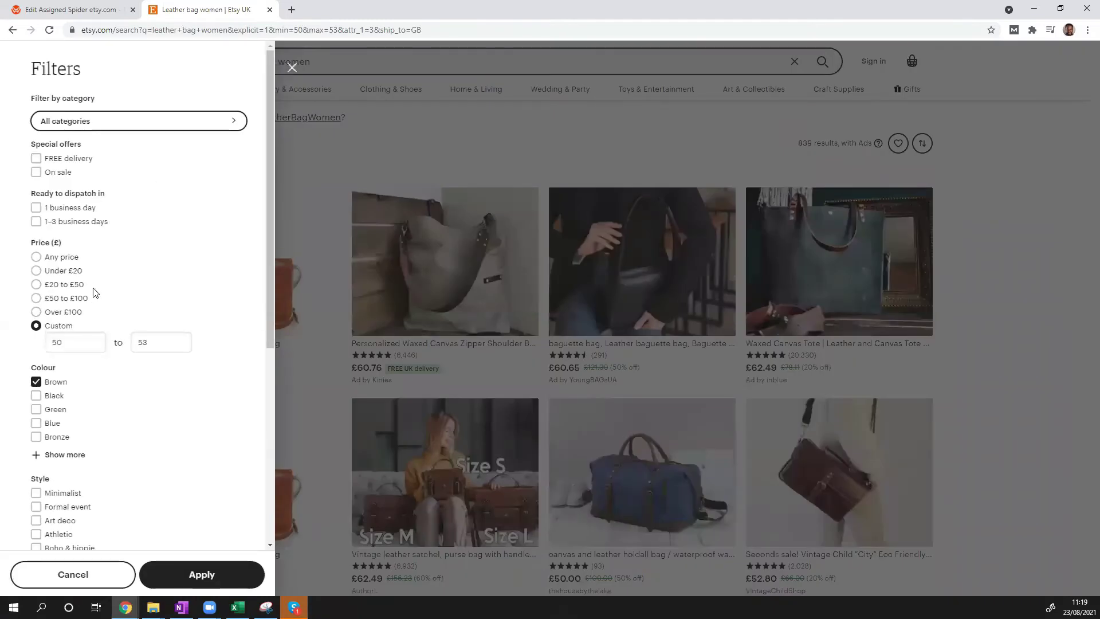
{"action": "scroll", "coordinate": [98, 296], "scroll_direction": "down", "scroll_amount": 3}
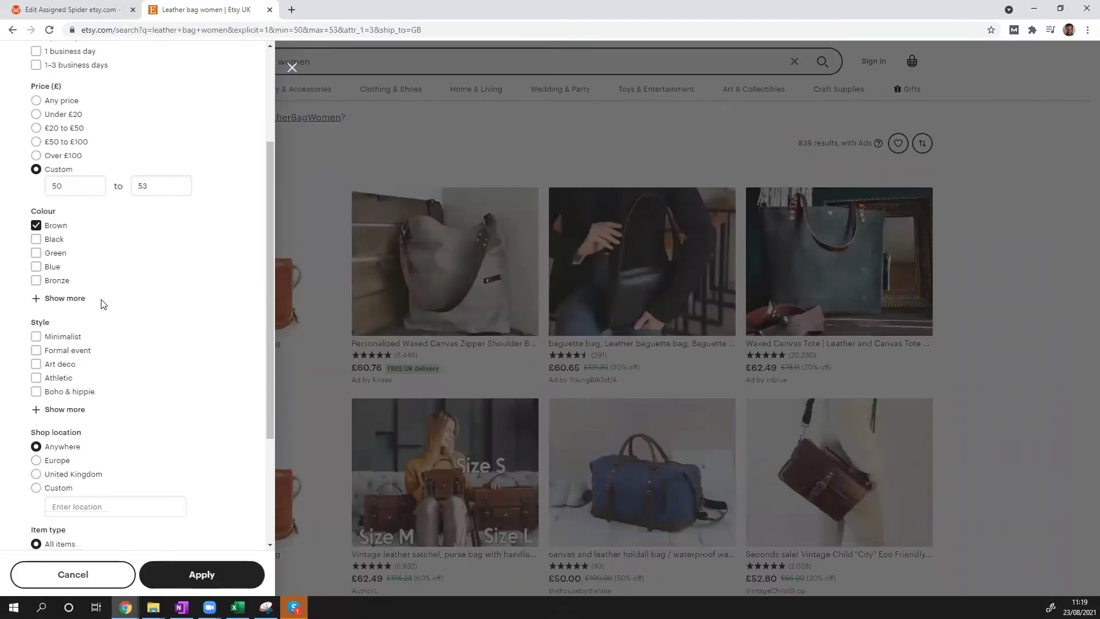
{"action": "scroll", "coordinate": [103, 303], "scroll_direction": "down", "scroll_amount": 1}
{"action": "left_click", "coordinate": [36, 425]}
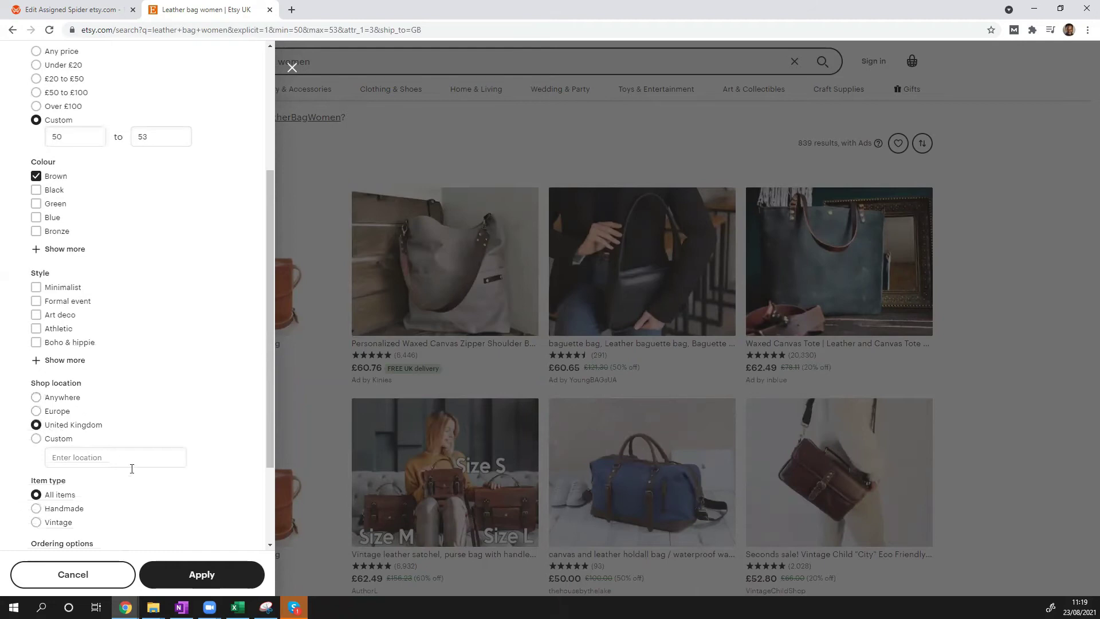
{"action": "left_click", "coordinate": [191, 578]}
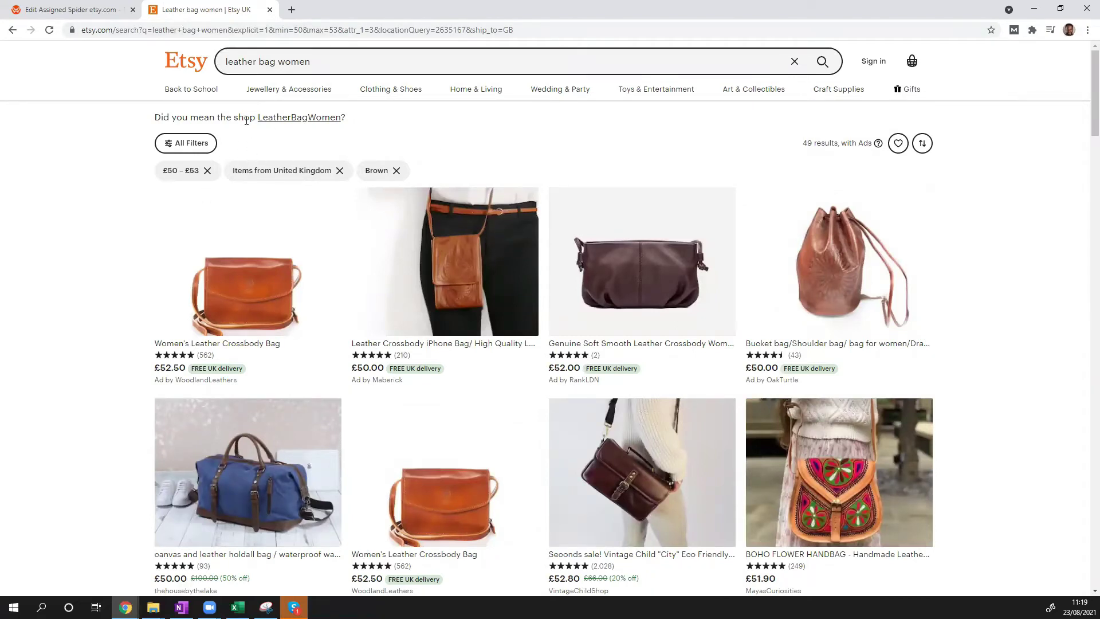
Copy the filtered search URL from the address bar
{"action": "left_click", "coordinate": [245, 29]}
{"action": "right_click", "coordinate": [257, 30]}
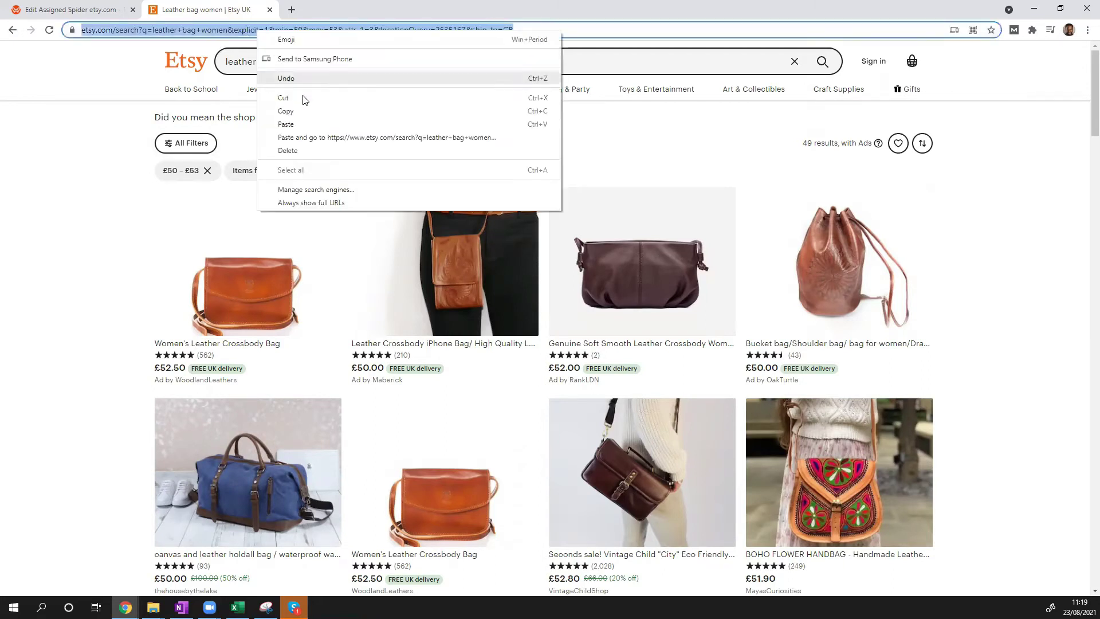
{"action": "left_click", "coordinate": [302, 113]}
Replace the existing starter link with the copied filtered Etsy URL, update, and acknowledge the confirmation
{"action": "left_click", "coordinate": [80, 11]}
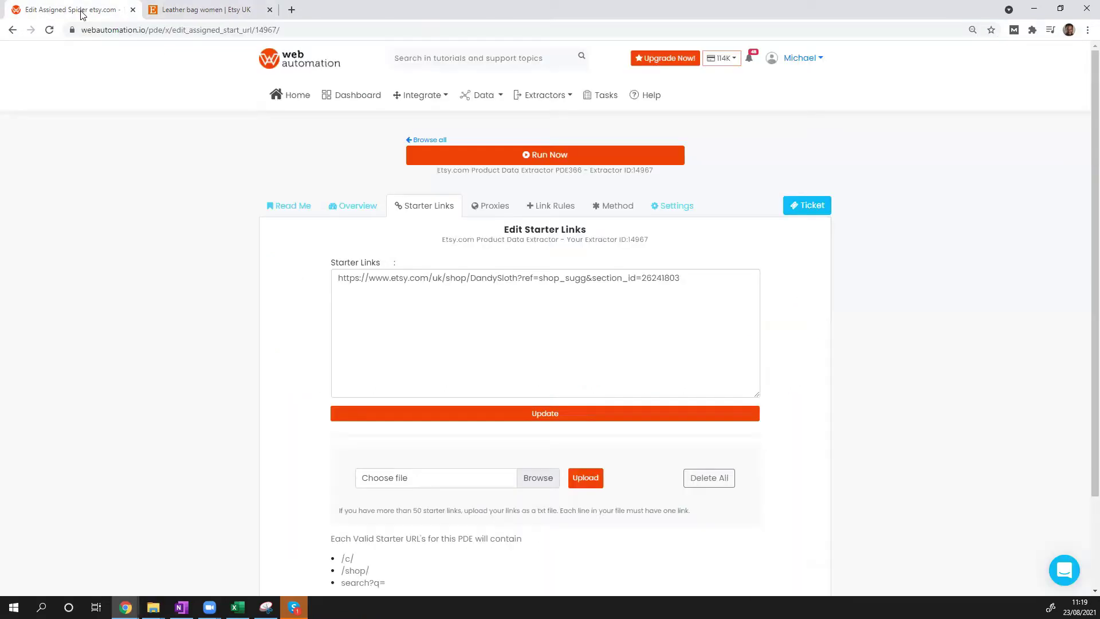
{"action": "left_click", "coordinate": [395, 278]}
{"action": "key", "text": "ctrl+a"}
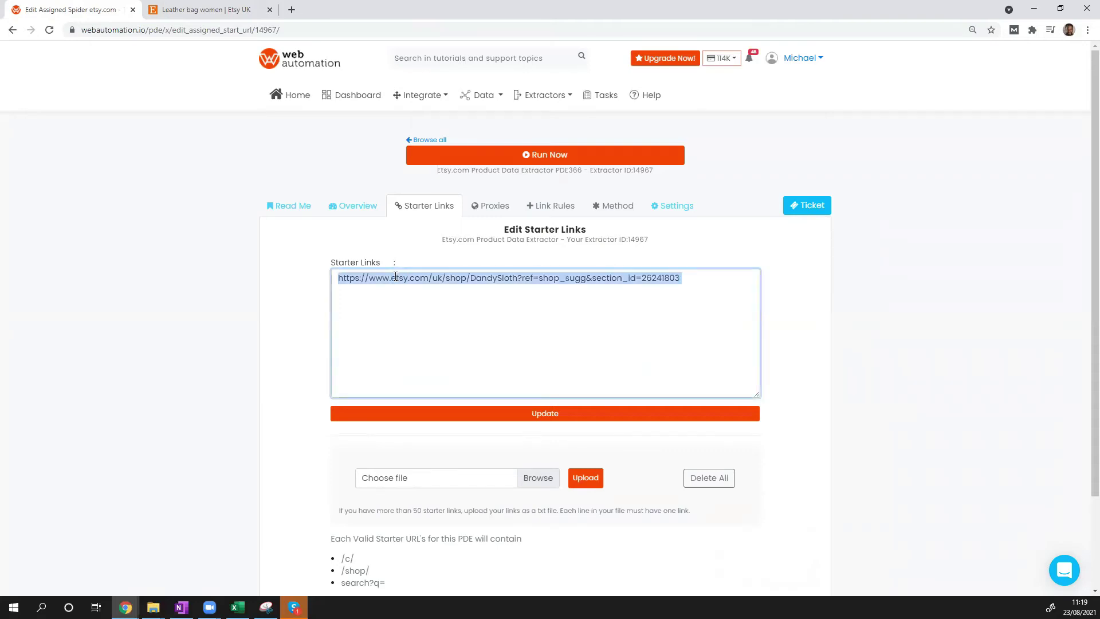
{"action": "key", "text": "ctrl+v"}
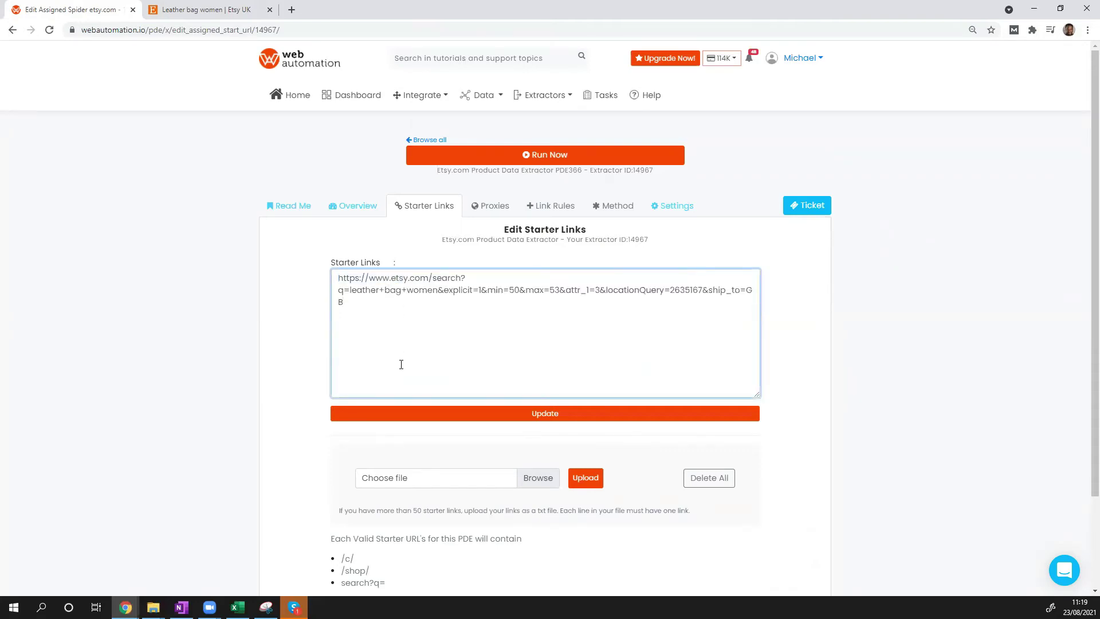
{"action": "left_click", "coordinate": [403, 414]}
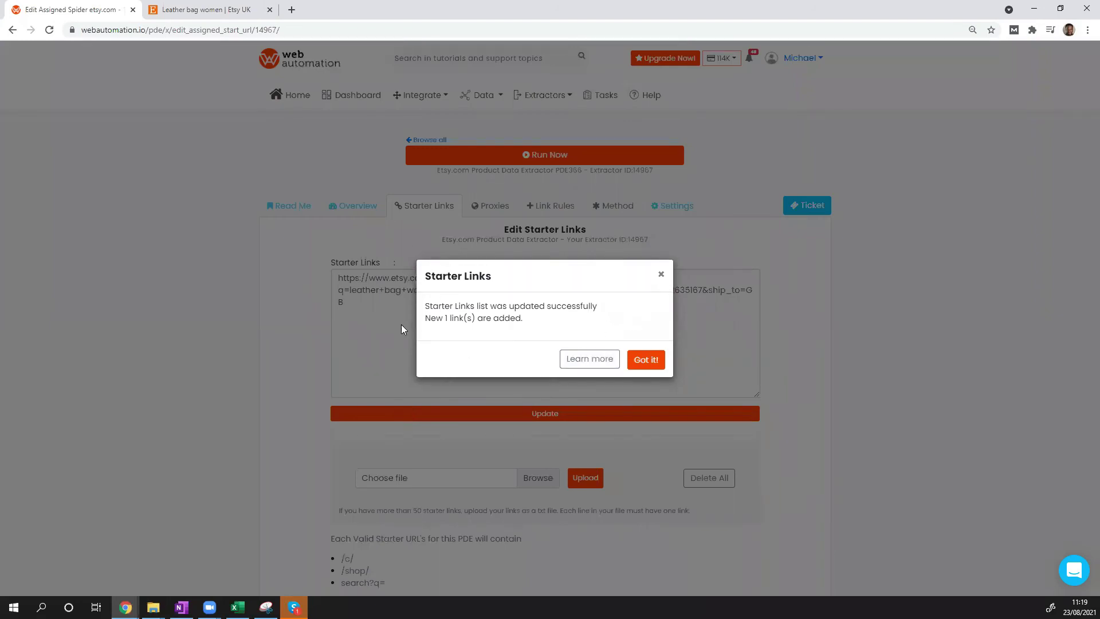
{"action": "left_click", "coordinate": [642, 361]}
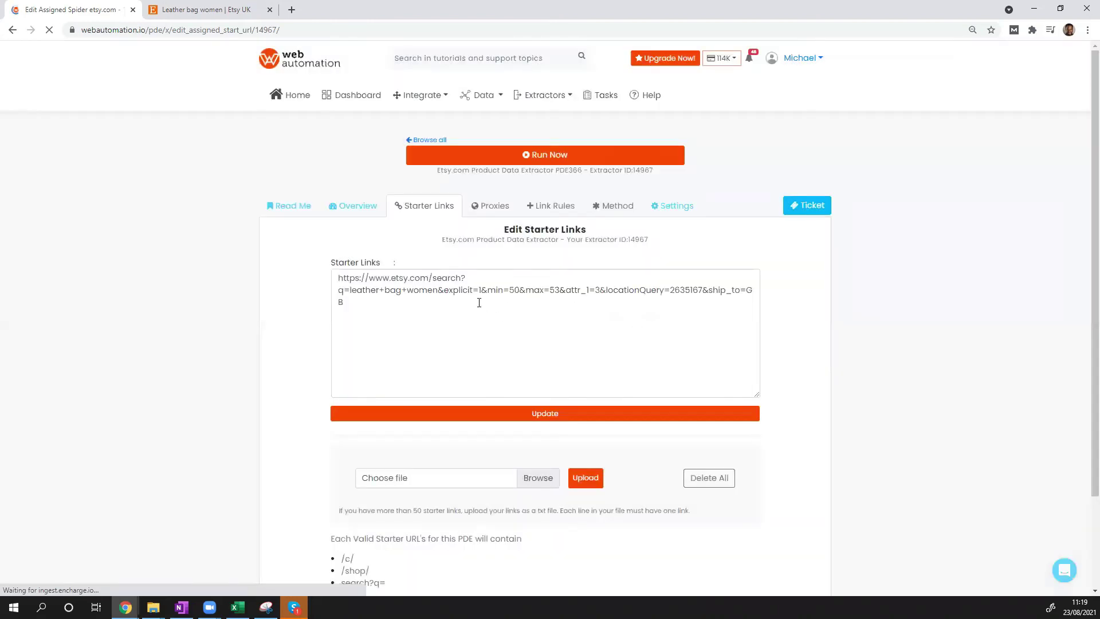
Run the extractor now and watch the new etsy.com job move from started to completed
{"action": "left_click", "coordinate": [544, 158]}
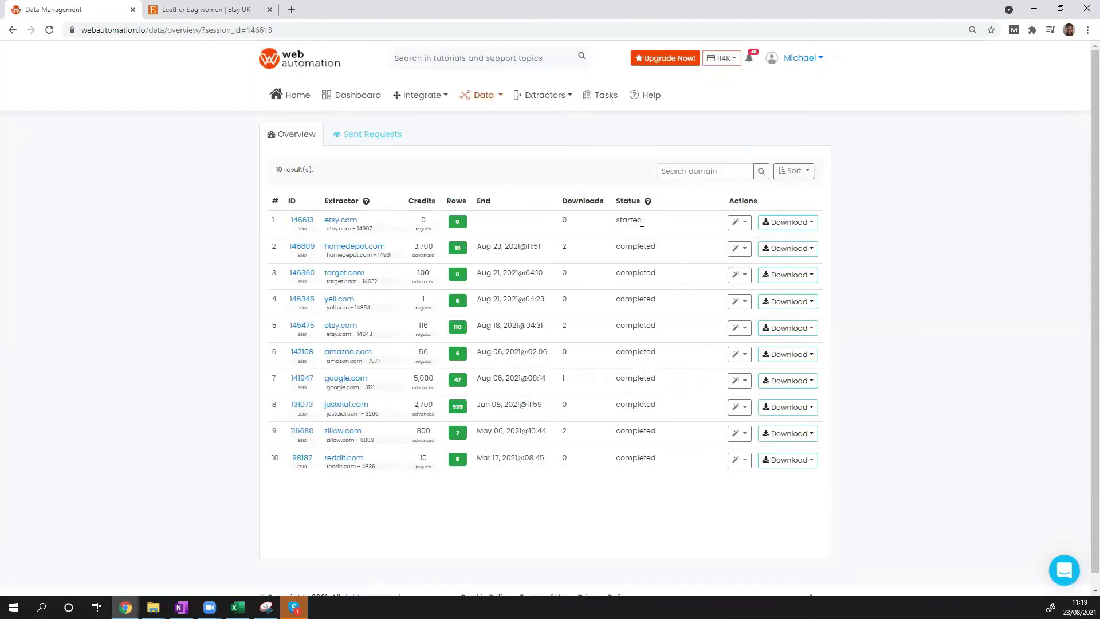
{"action": "left_click_drag", "start_coordinate": [642, 222], "coordinate": [618, 225]}
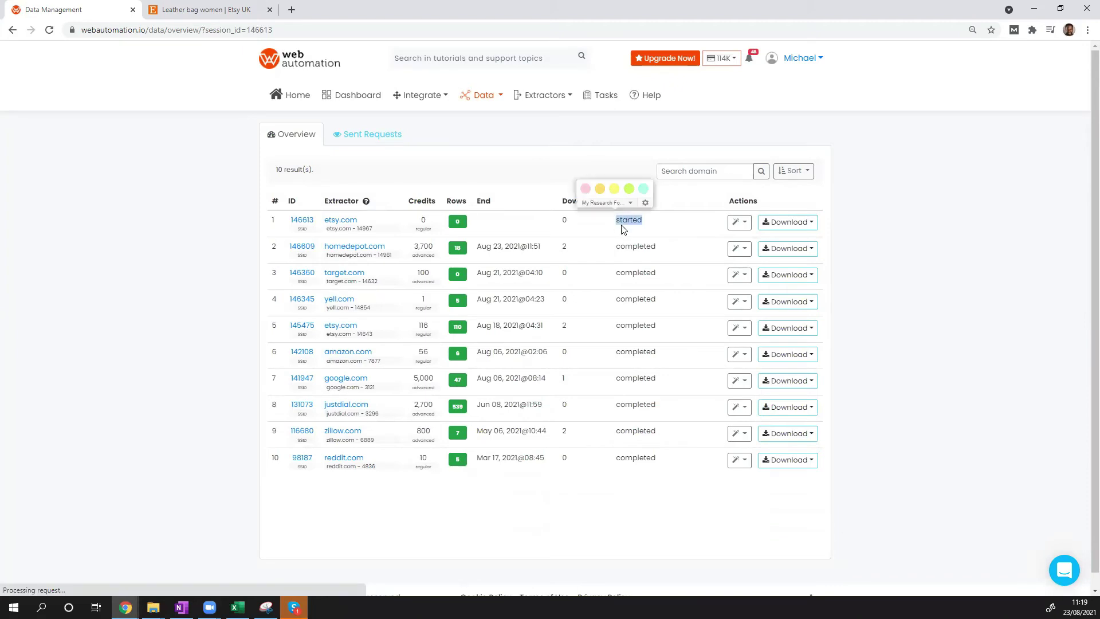
{"action": "left_click", "coordinate": [633, 227]}
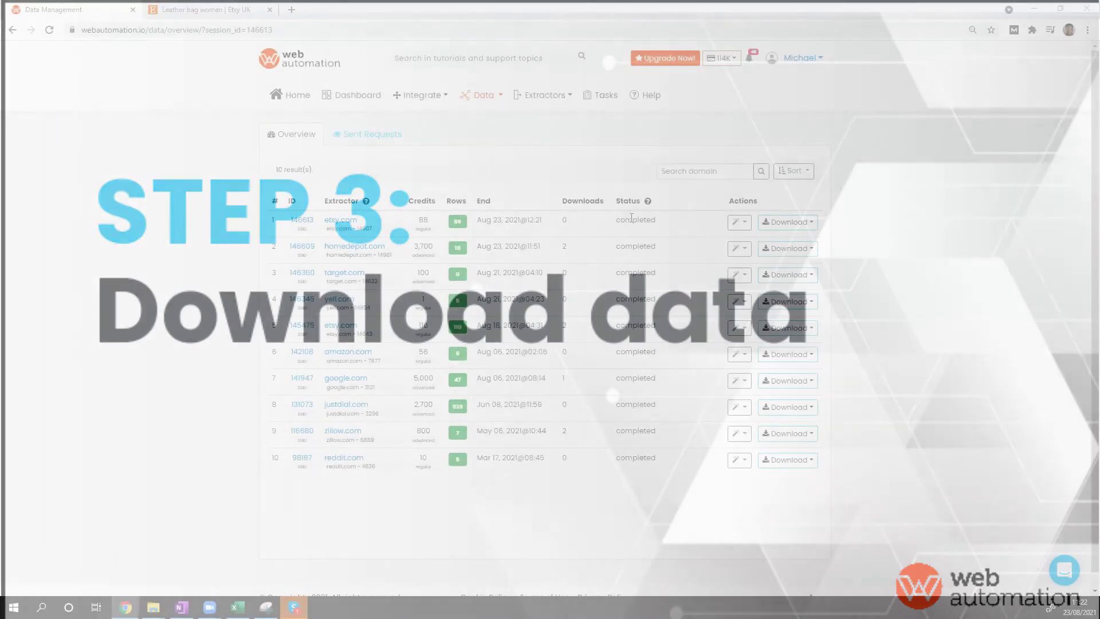
Download the completed etsy.com job as xlsx to Downloads and open the workbook
{"action": "double_click", "coordinate": [634, 222]}
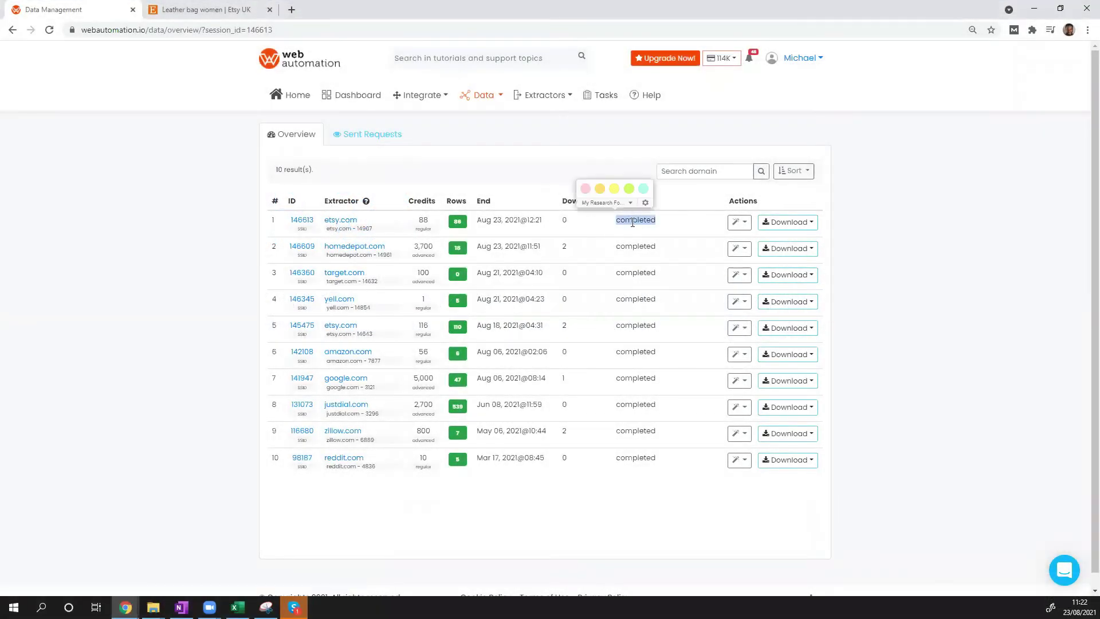
{"action": "left_click", "coordinate": [630, 224]}
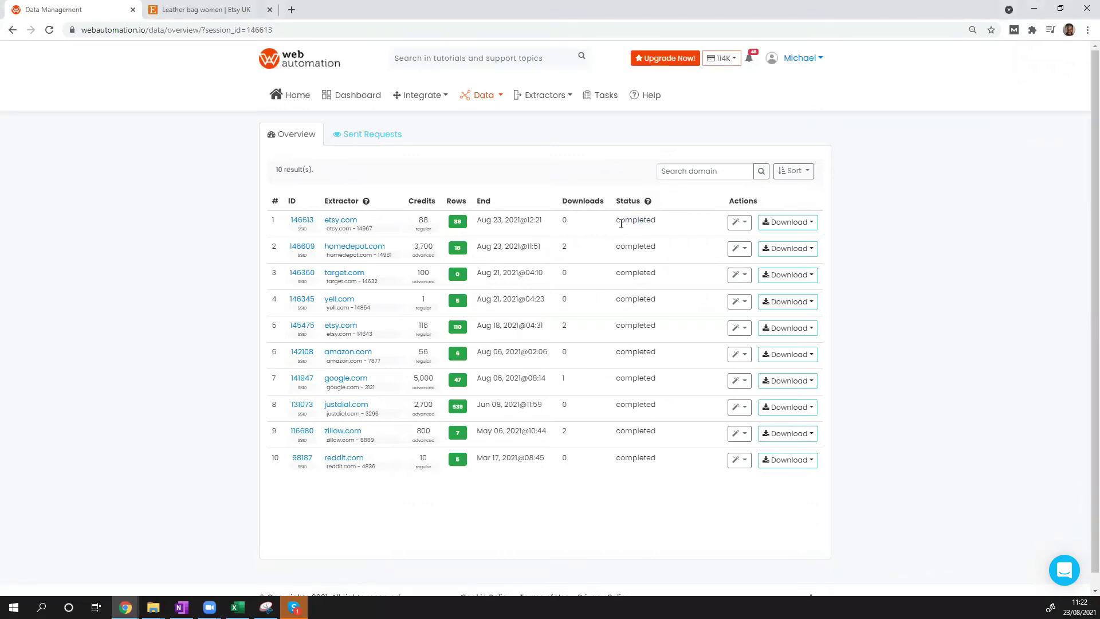
{"action": "left_click", "coordinate": [787, 222]}
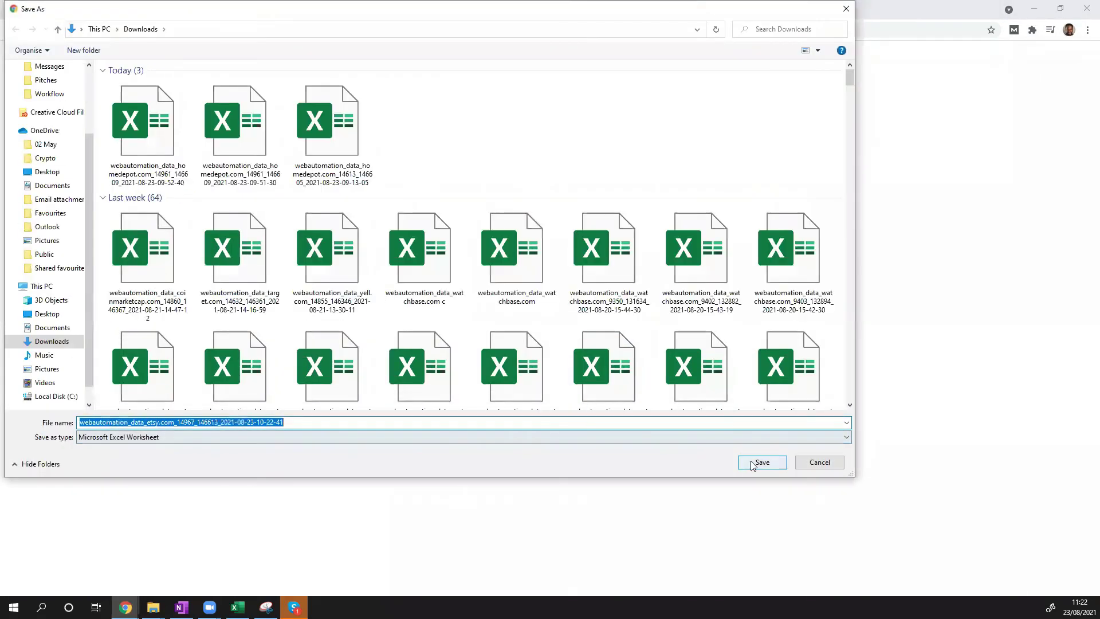
{"action": "left_click", "coordinate": [761, 461]}
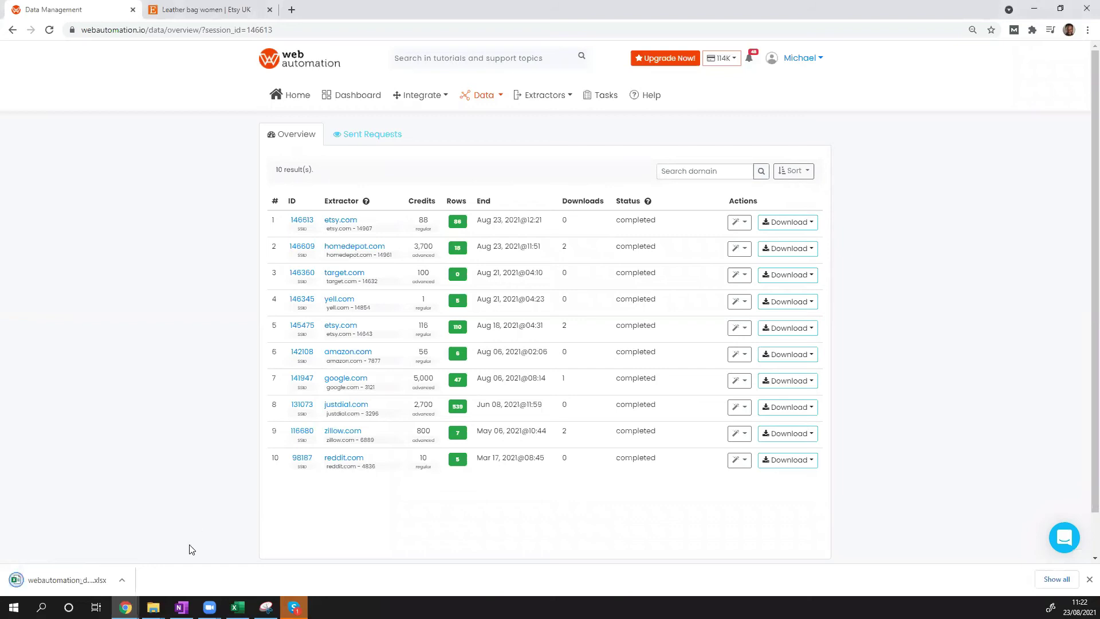
{"action": "left_click", "coordinate": [58, 580]}
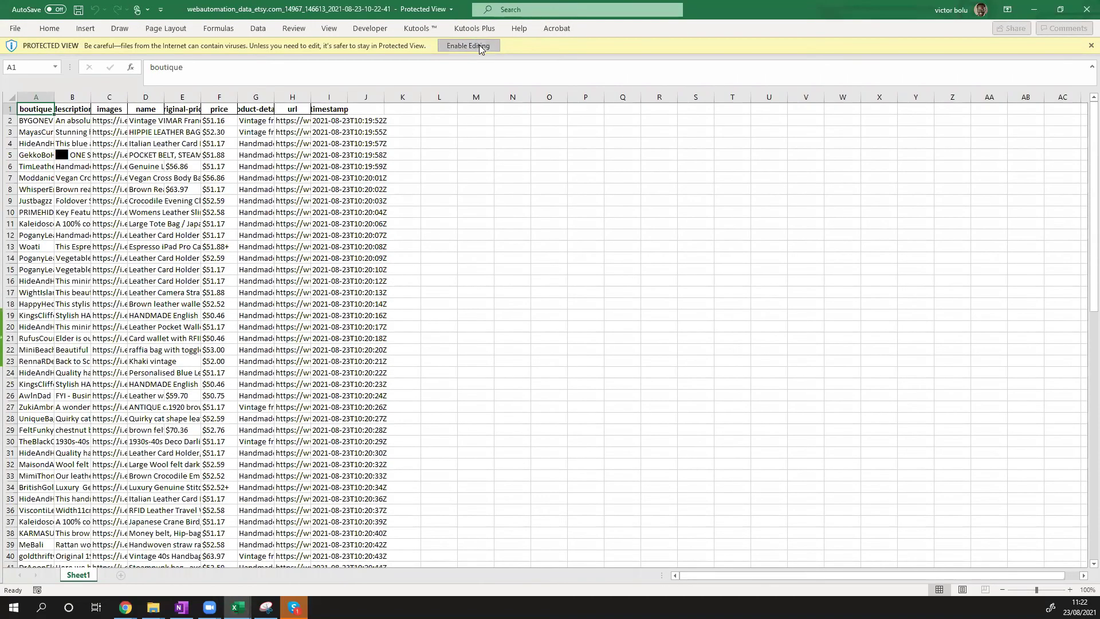
Enable editing in the workbook and widen column A to show full boutique names
{"action": "left_click", "coordinate": [474, 45]}
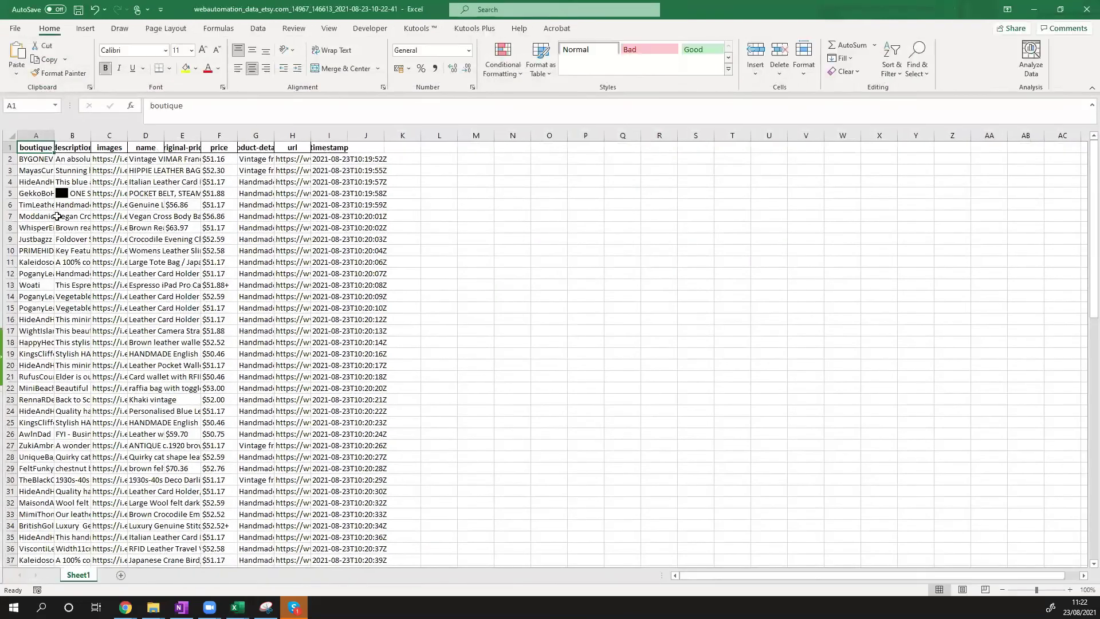
{"action": "left_click", "coordinate": [43, 170]}
{"action": "left_click_drag", "start_coordinate": [53, 137], "coordinate": [150, 137]}
{"action": "left_click", "coordinate": [79, 159]}
{"action": "left_click", "coordinate": [80, 208]}
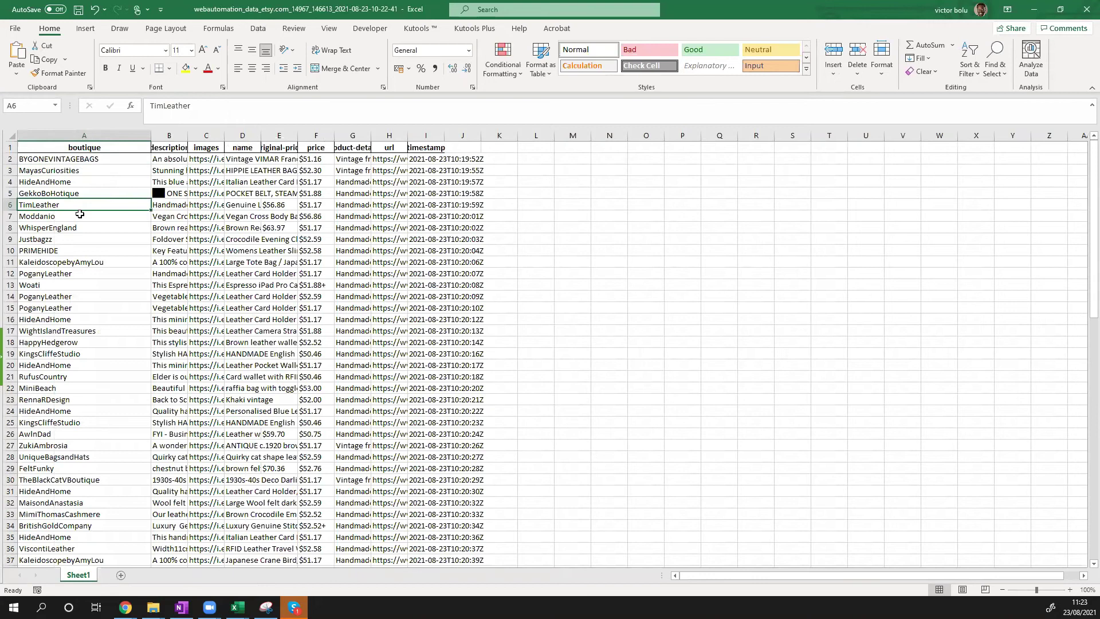
Widen the description and product-details columns and inspect the first product's fields
{"action": "left_click_drag", "start_coordinate": [192, 133], "coordinate": [256, 134]}
{"action": "left_click", "coordinate": [216, 179]}
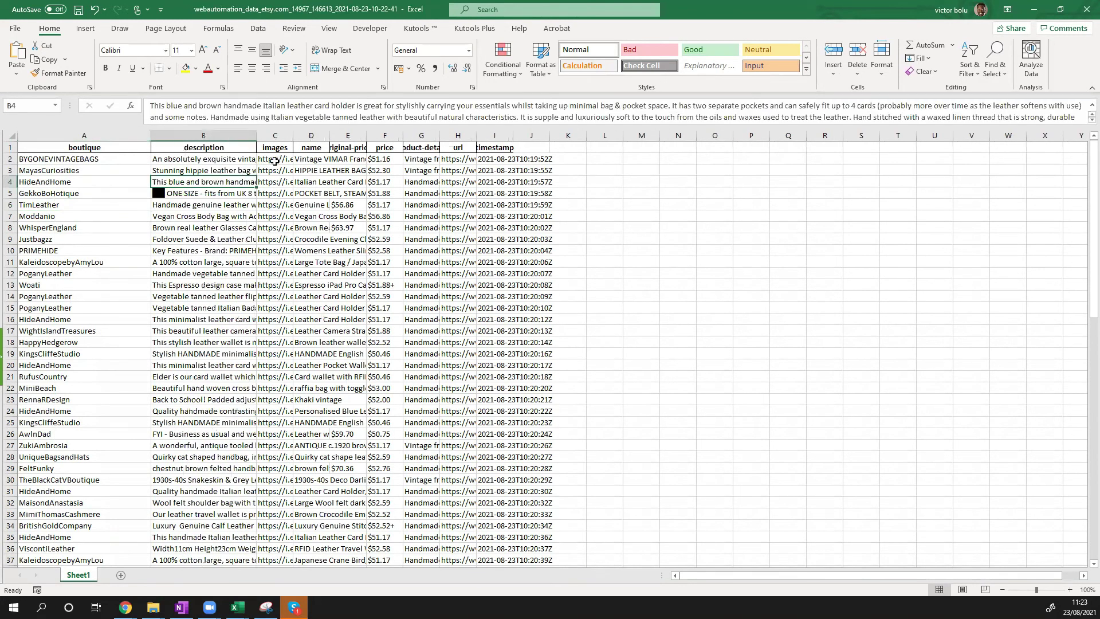
{"action": "left_click", "coordinate": [276, 159]}
{"action": "left_click", "coordinate": [307, 163]}
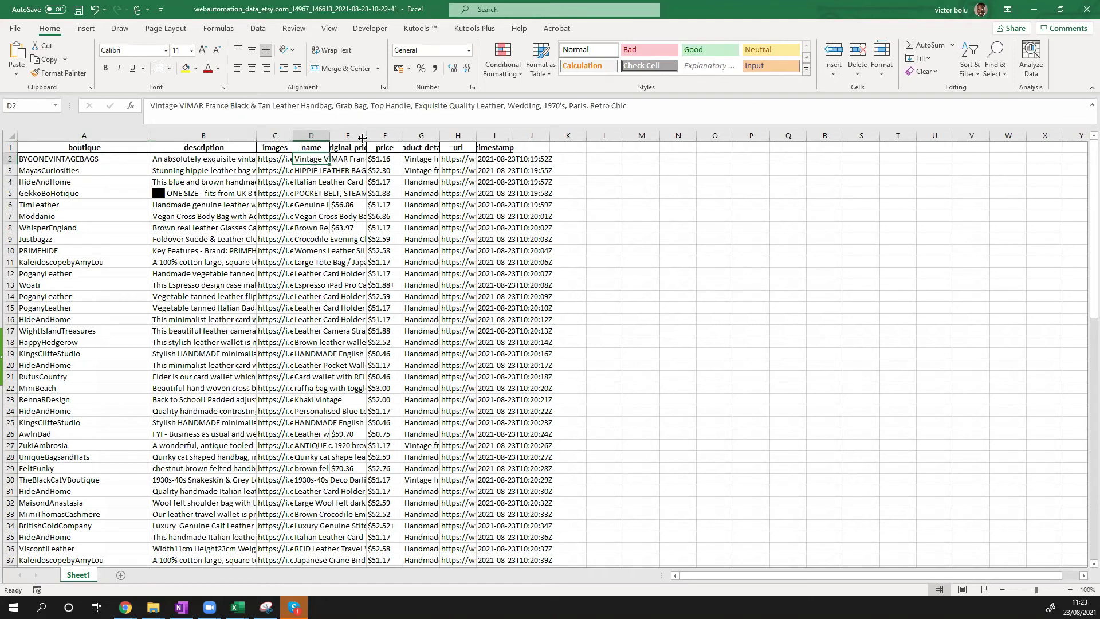
{"action": "left_click", "coordinate": [385, 162]}
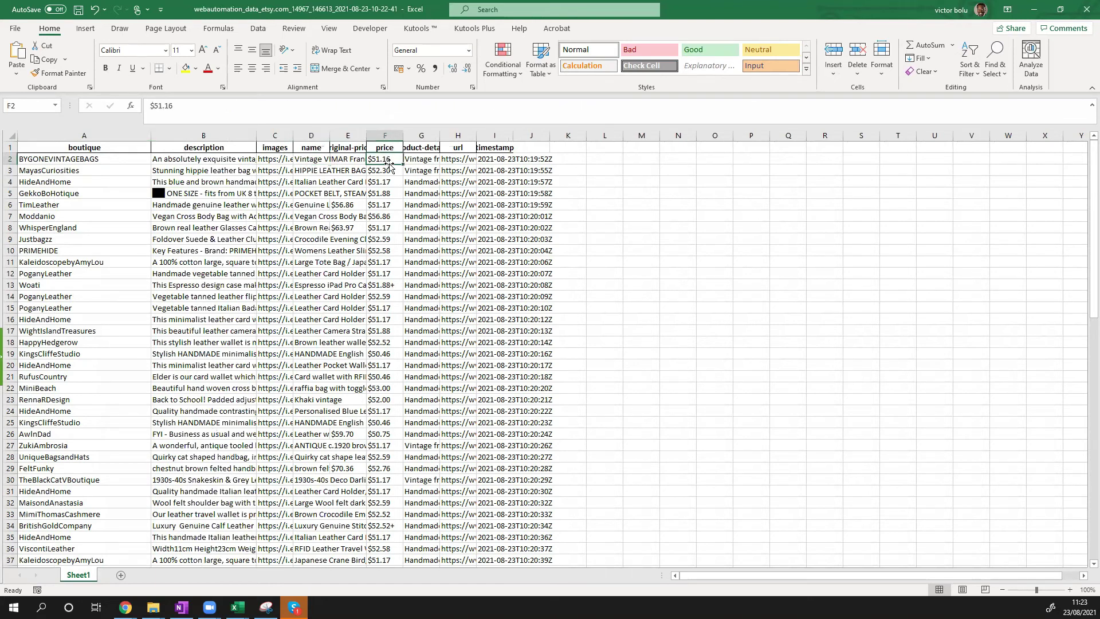
{"action": "left_click_drag", "start_coordinate": [439, 135], "coordinate": [502, 135]}
{"action": "left_click", "coordinate": [460, 161]}
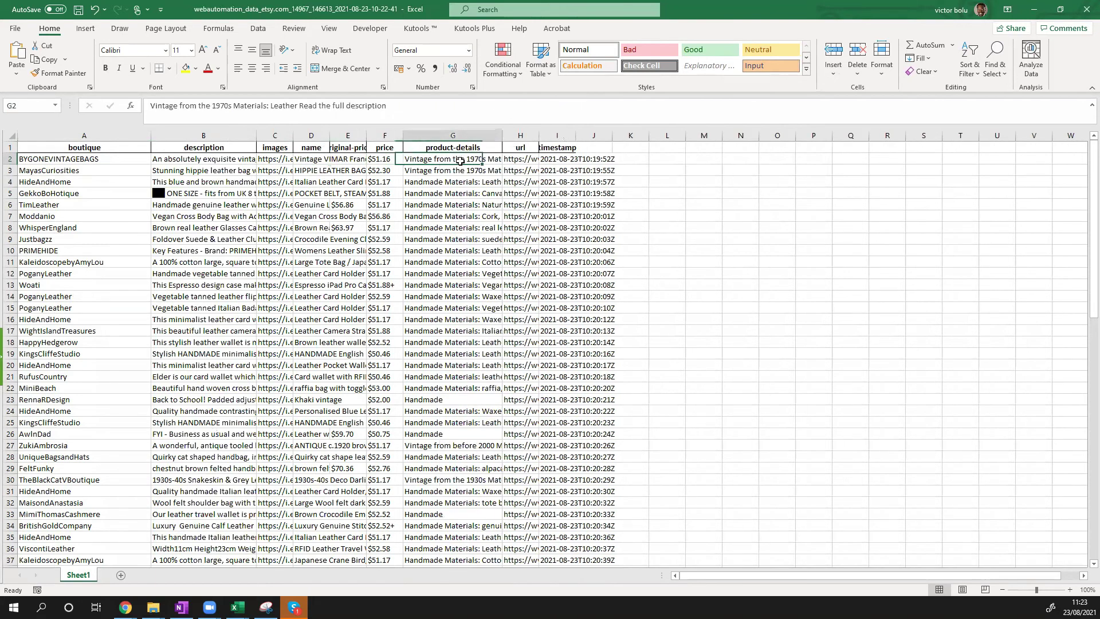
{"action": "left_click", "coordinate": [519, 160]}
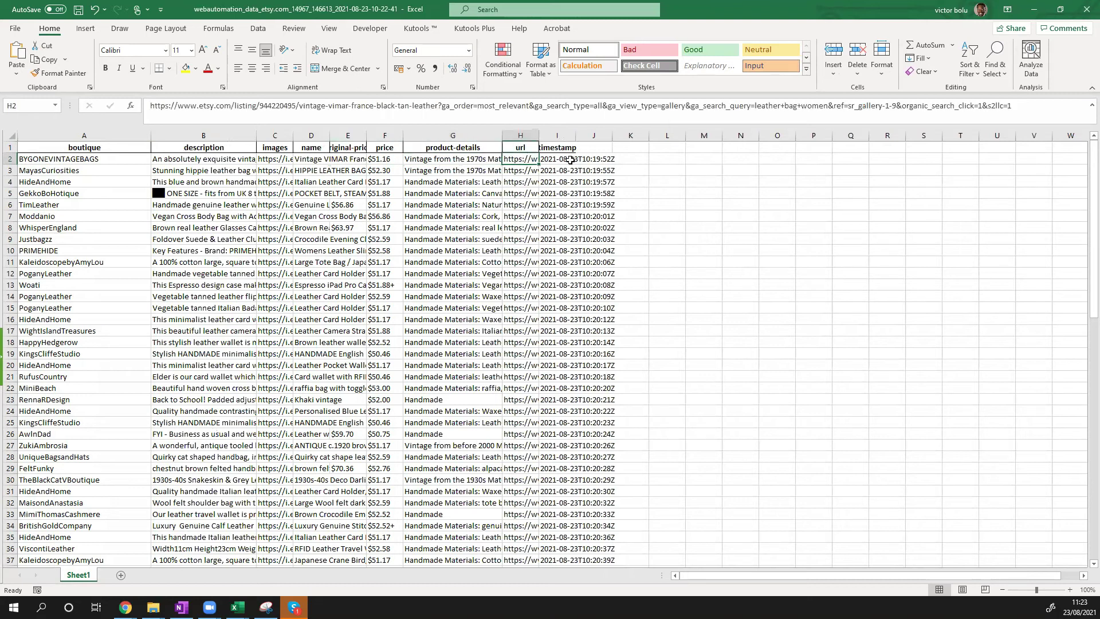
{"action": "left_click", "coordinate": [567, 160]}
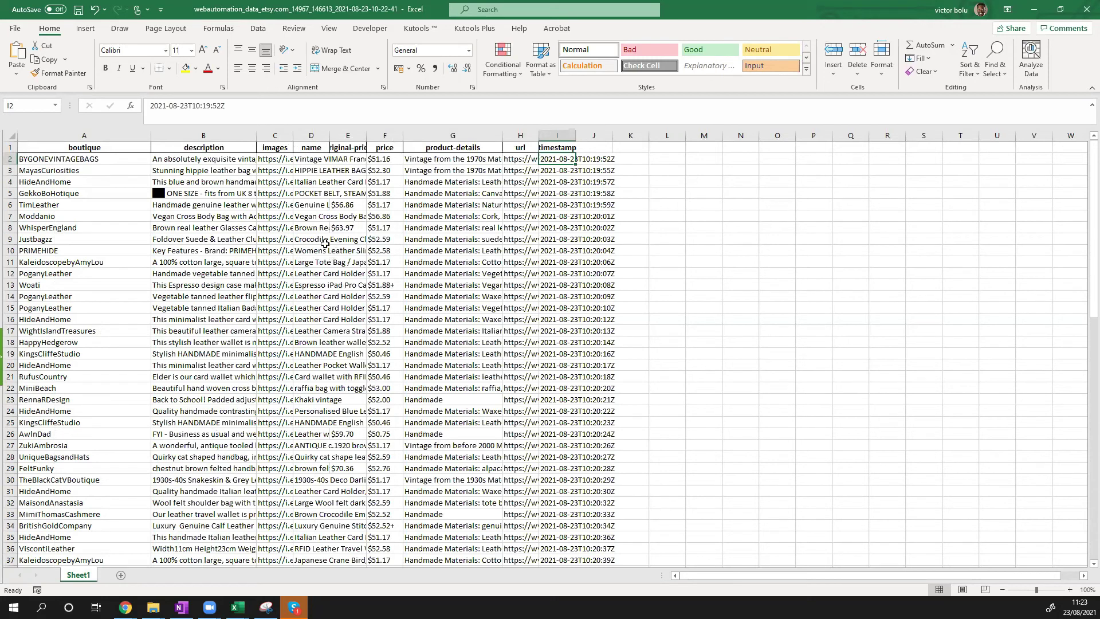
Minimize both Excel workbooks and open the etsy.com extractor's Starter Links settings
{"action": "left_click", "coordinate": [1033, 12]}
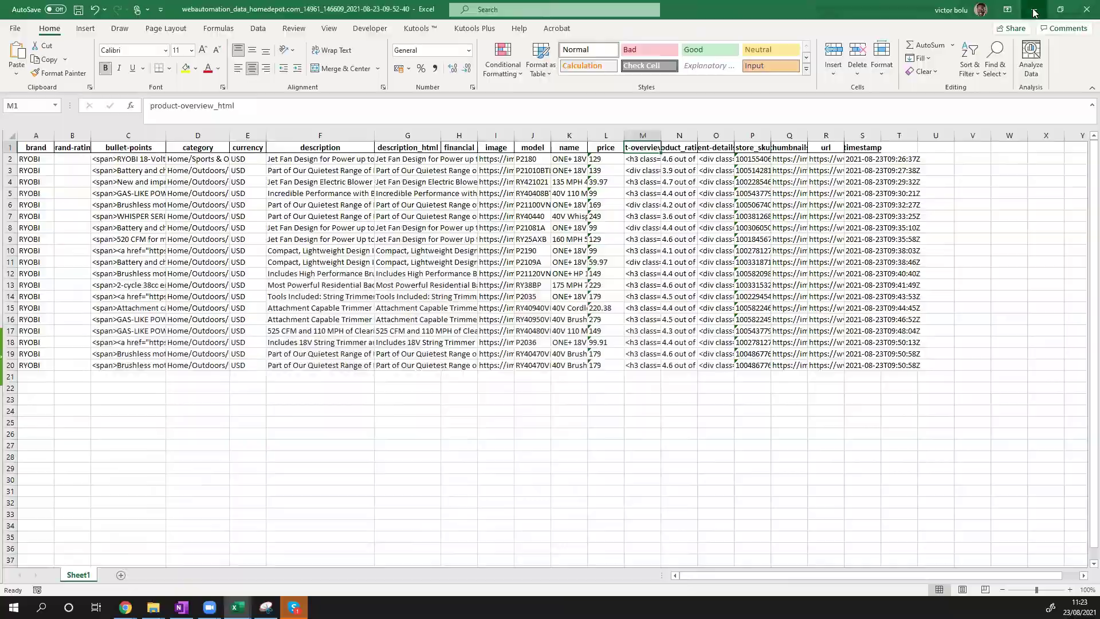
{"action": "left_click", "coordinate": [1032, 11]}
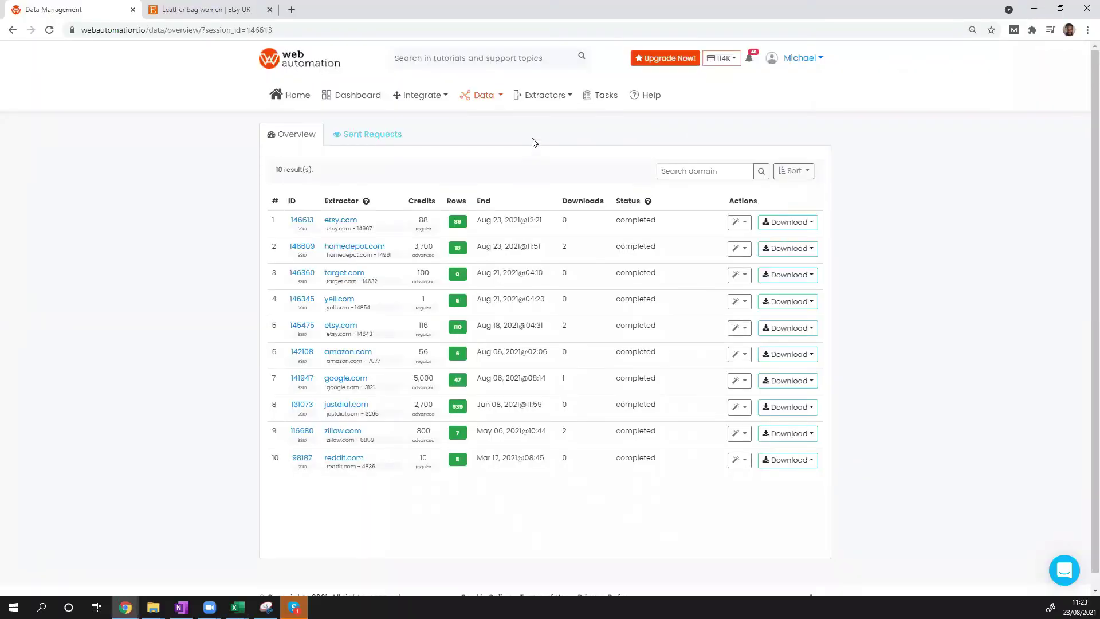
{"action": "left_click", "coordinate": [536, 98]}
{"action": "left_click", "coordinate": [540, 122]}
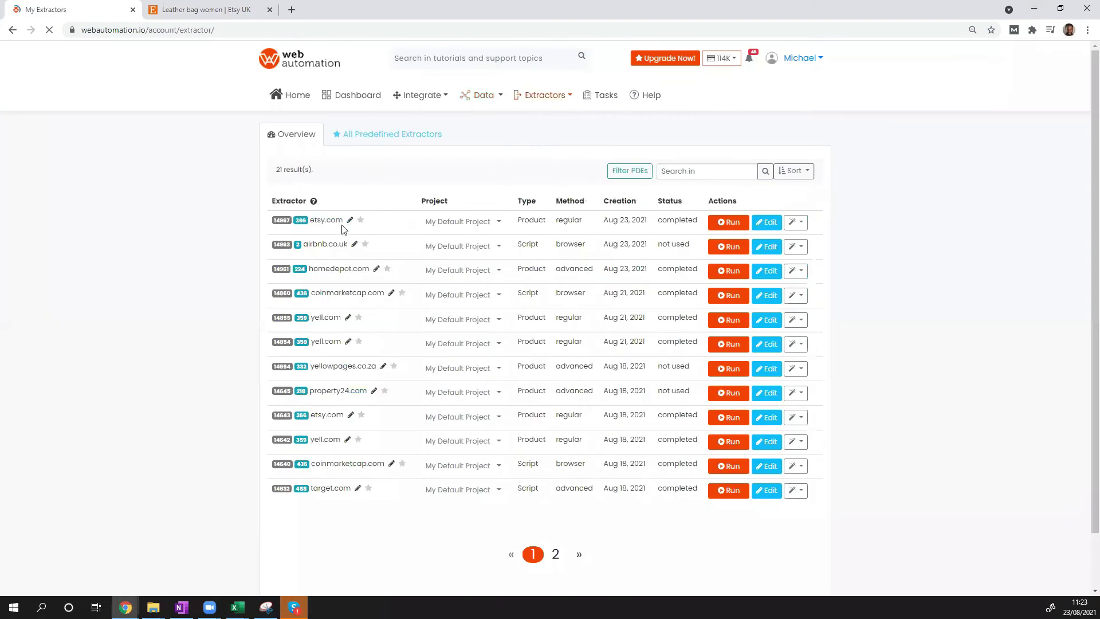
{"action": "left_click", "coordinate": [767, 223]}
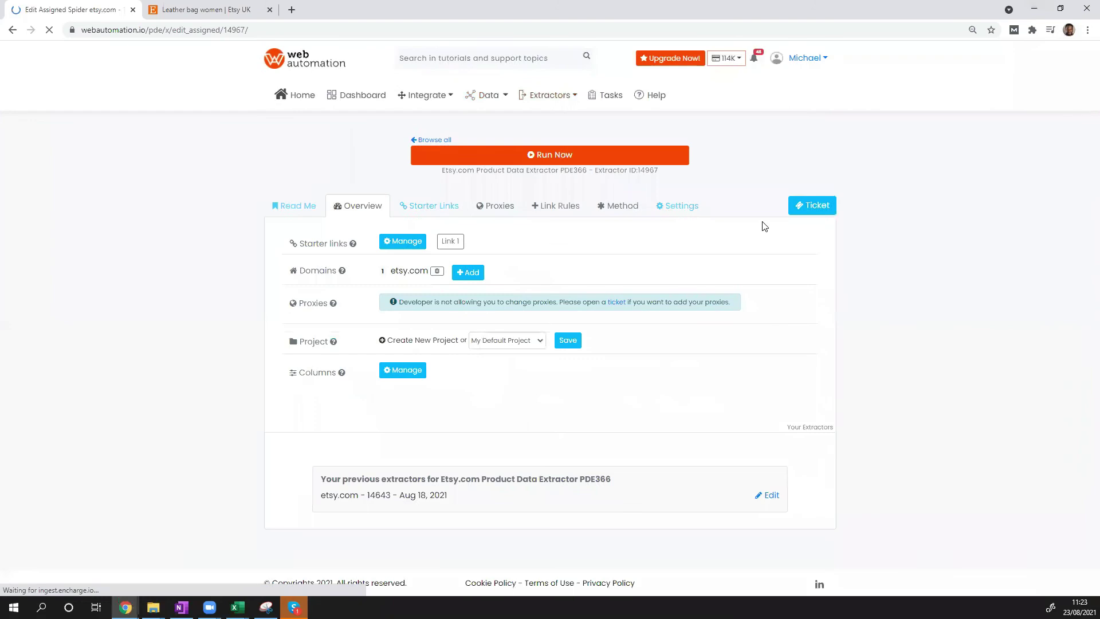
{"action": "left_click", "coordinate": [432, 207]}
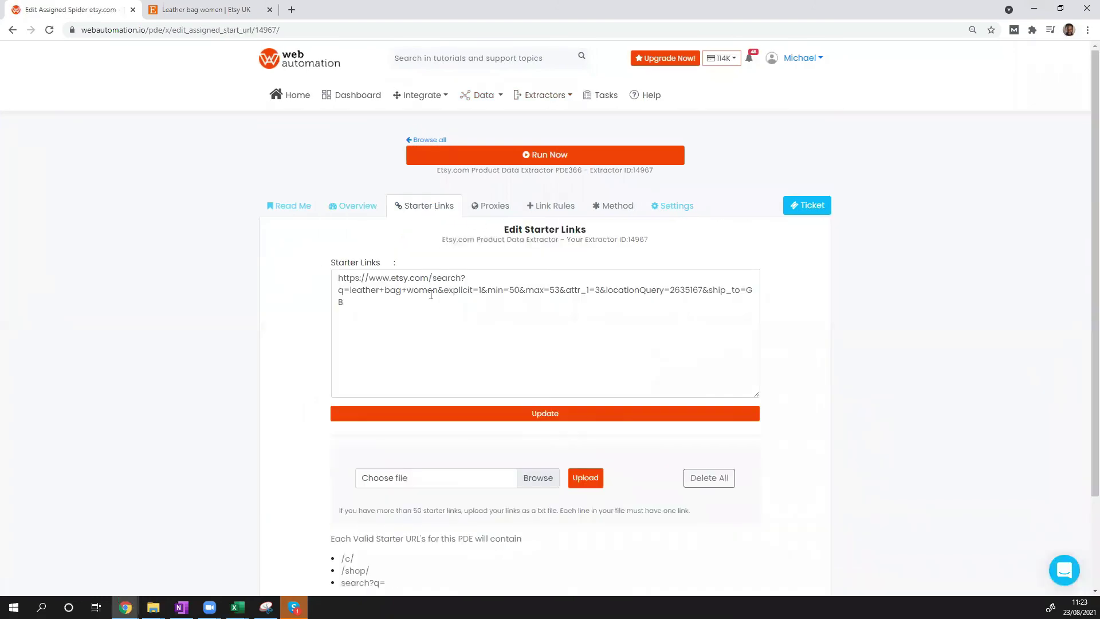